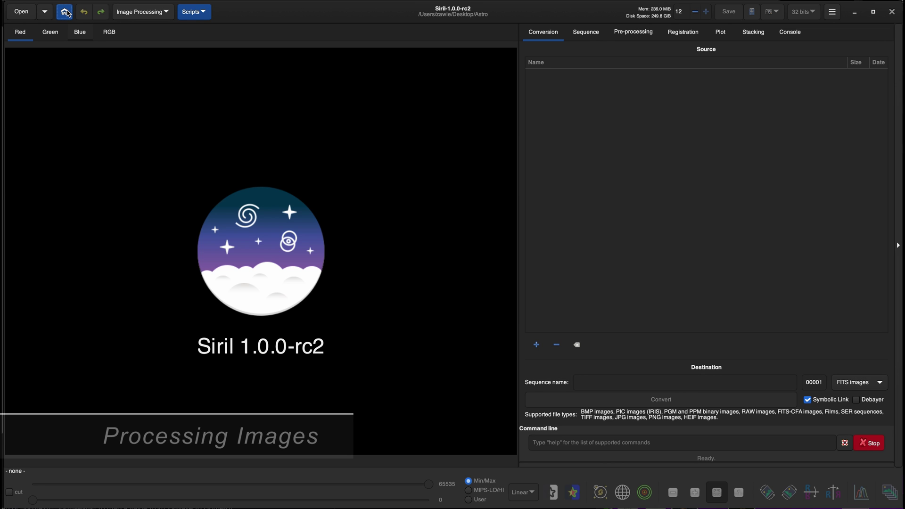
Set the working directory to the orion folder inside Desktop/Astro
click(65, 12)
click(267, 145)
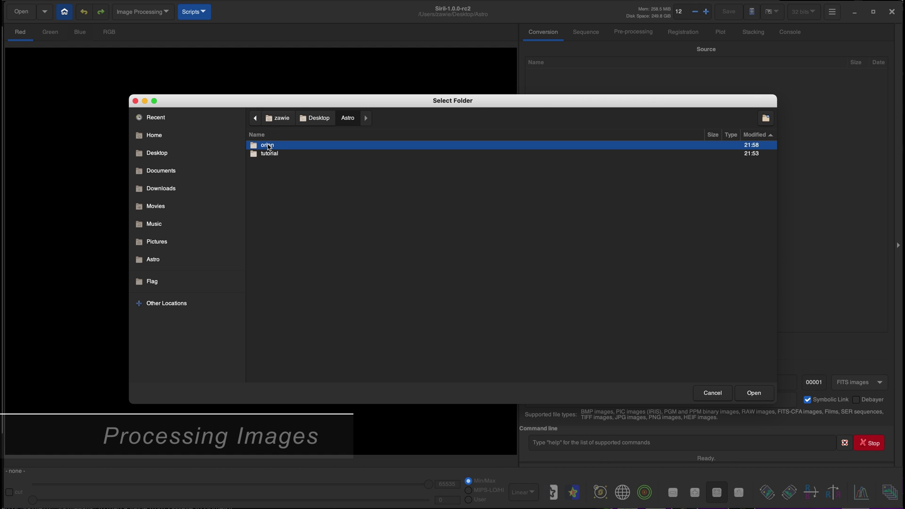
click(754, 396)
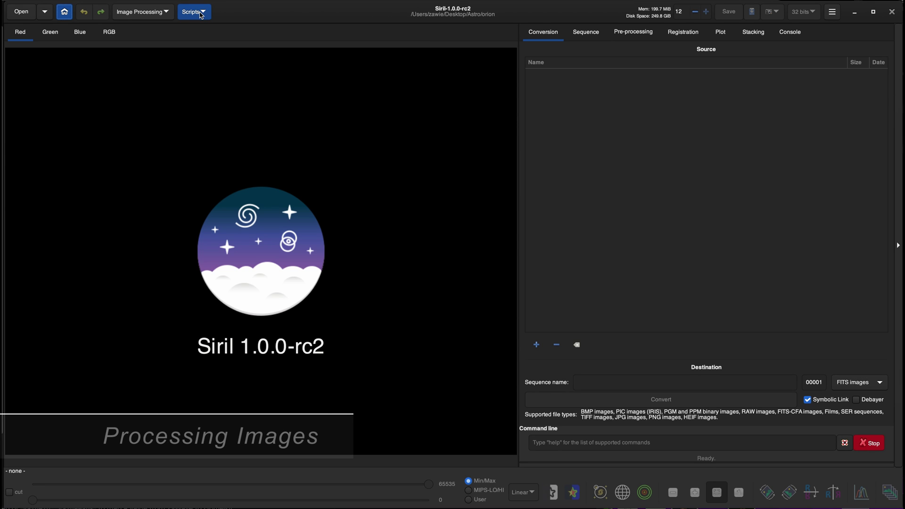
Run the OSC_Preprocessing script on the working directory, accepting the notice about scripts
click(199, 13)
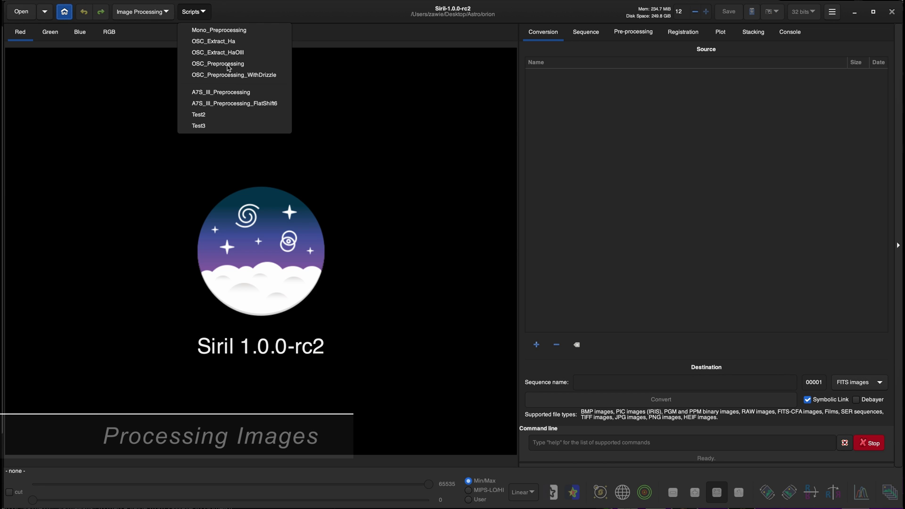
click(228, 64)
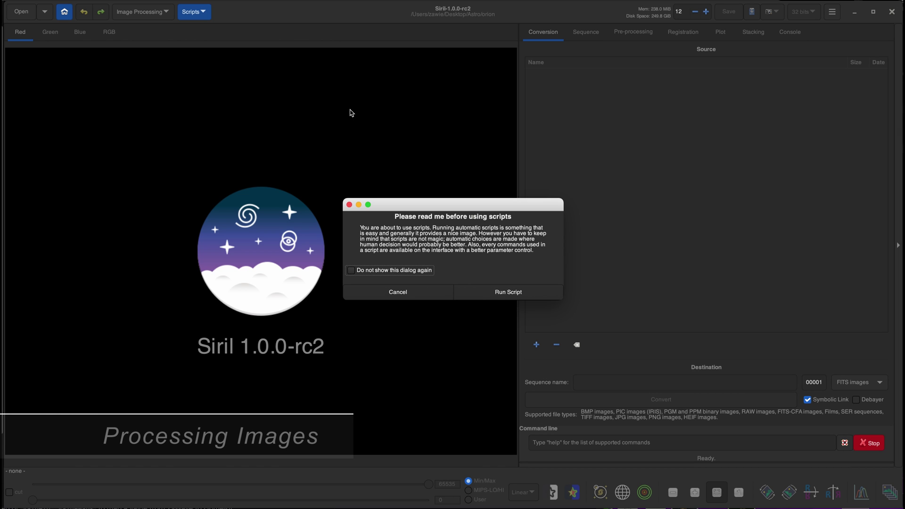
click(488, 296)
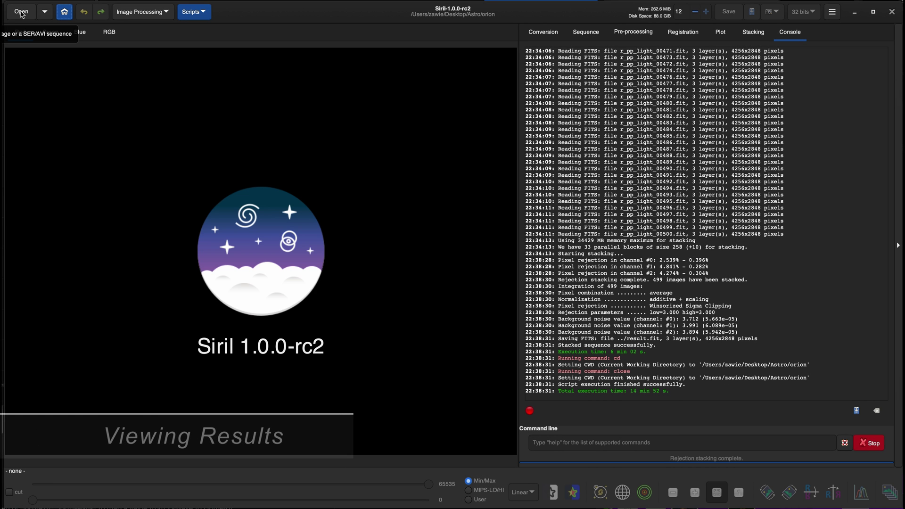
Open the stacked image result.fit from the orion folder and display it with AutoStretch
click(21, 12)
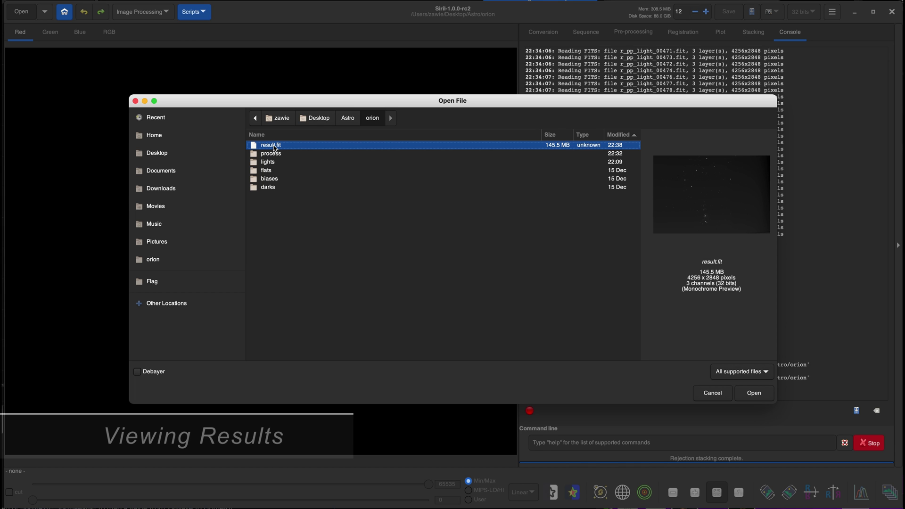
double_click(274, 146)
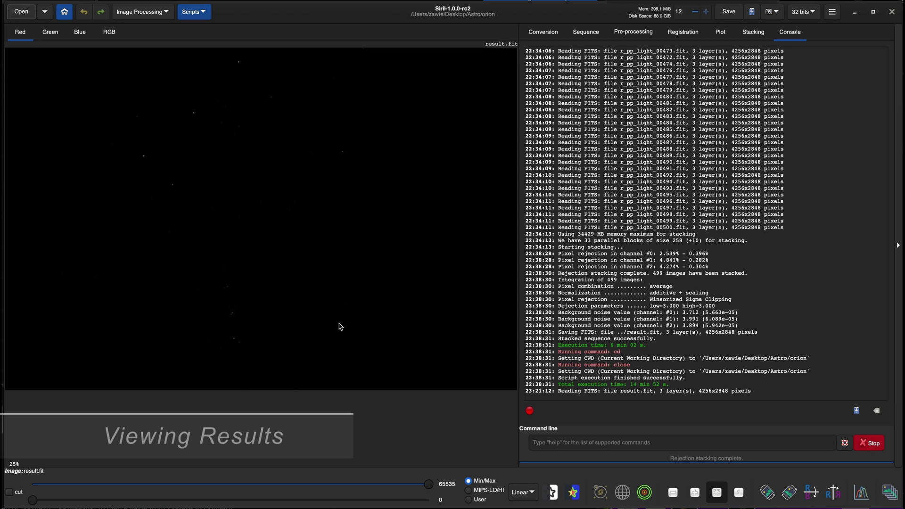
click(531, 493)
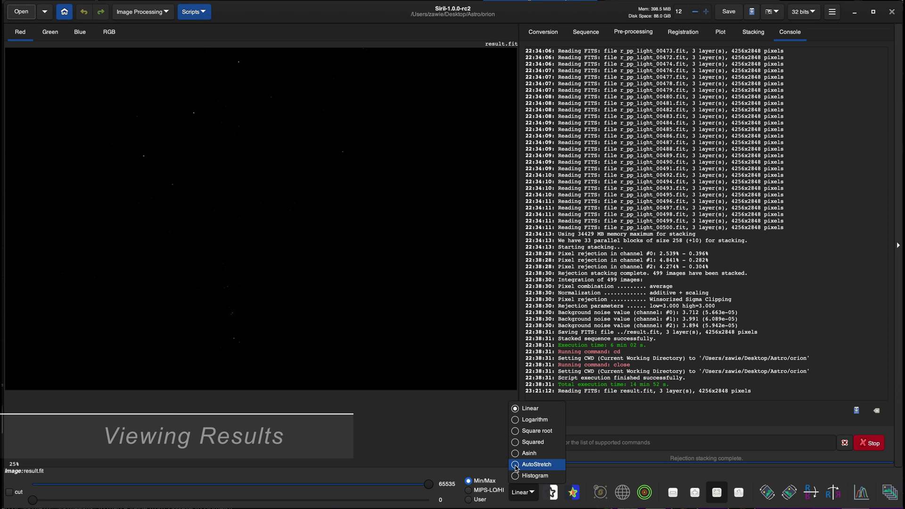
click(517, 465)
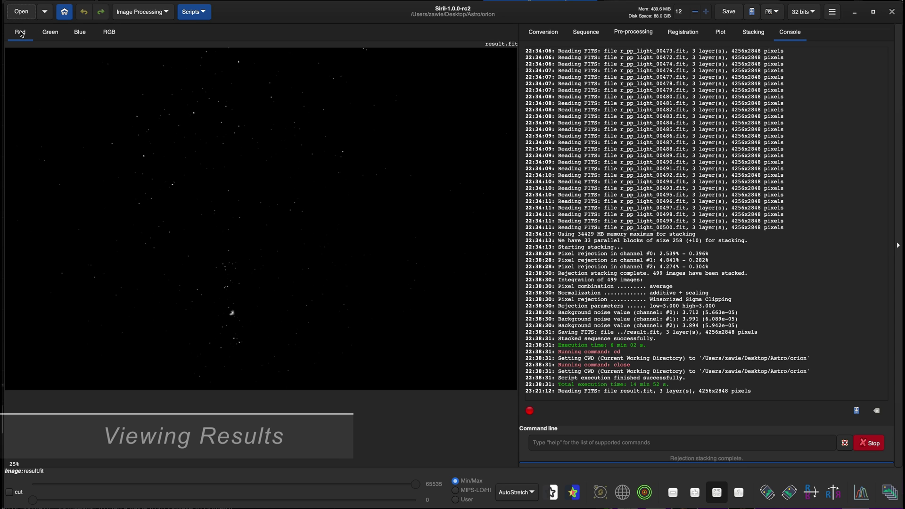
Examine the stretched result in the Green, Blue and RGB channel views
click(51, 37)
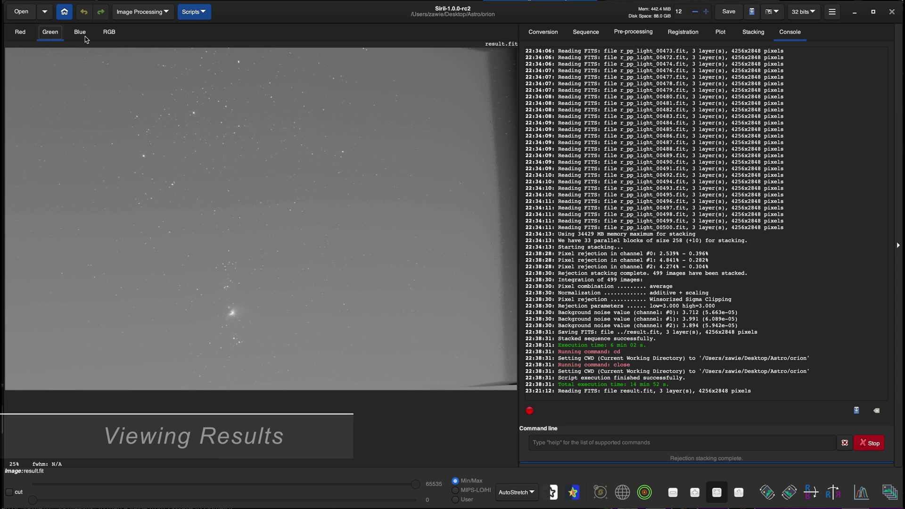
click(81, 33)
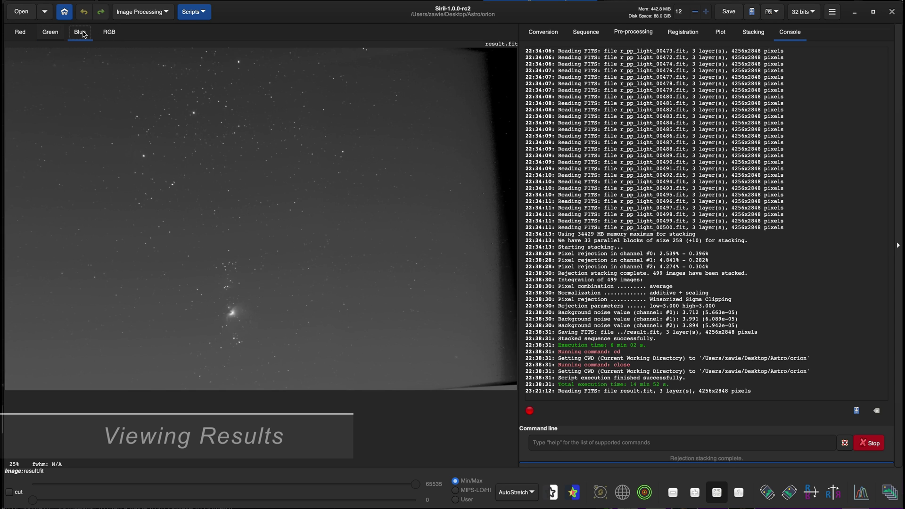
click(49, 36)
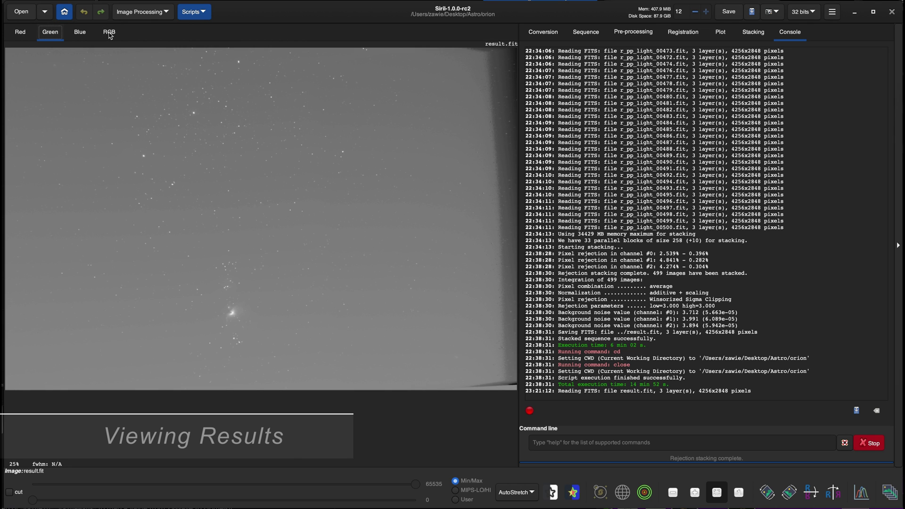
click(109, 33)
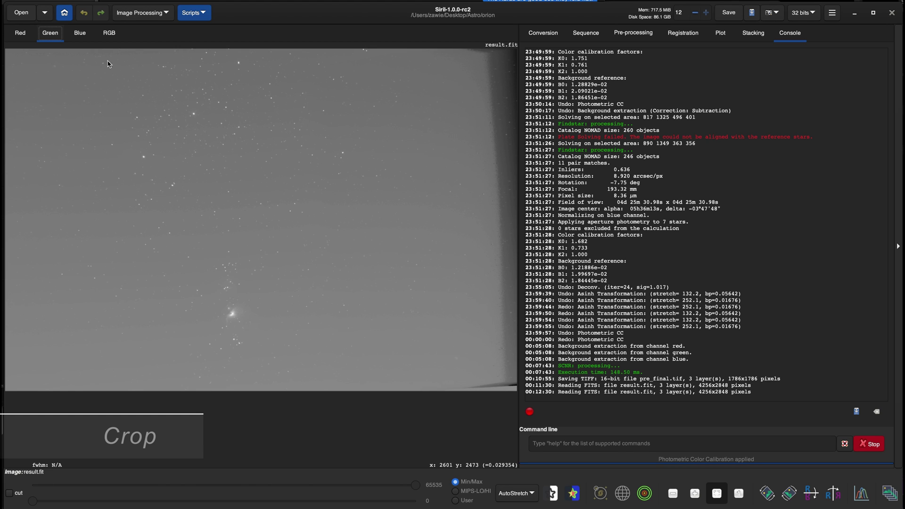
Crop the image to a selection of about 1736 × 2209 px around the nebula and the stars above it
drag(84, 106, 303, 369)
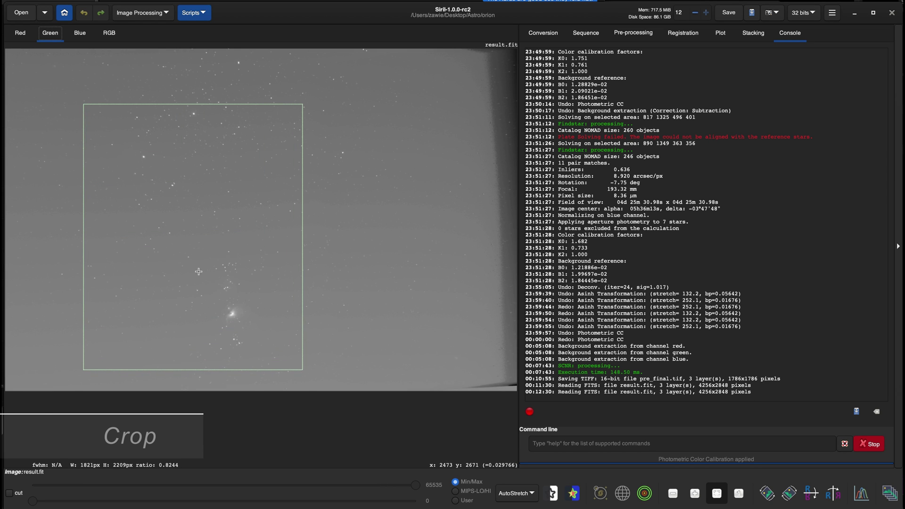
drag(85, 225, 93, 206)
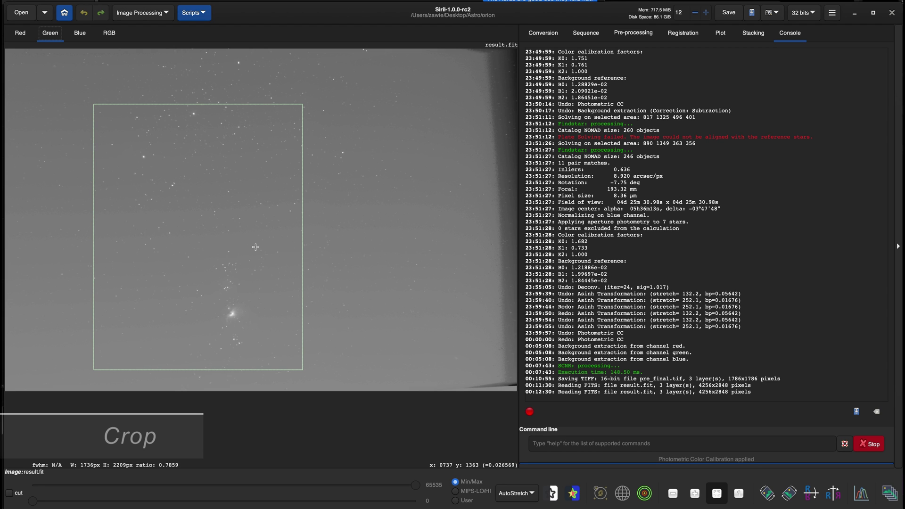
right_click(237, 240)
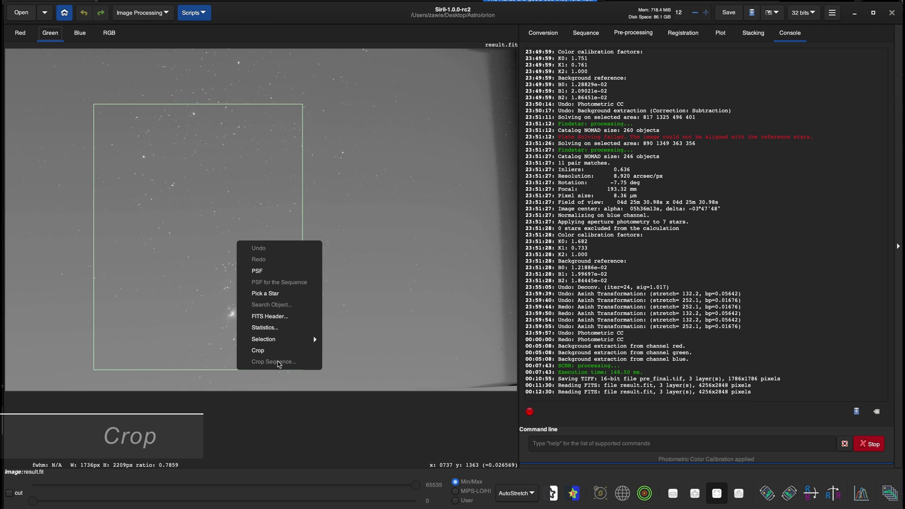
click(263, 350)
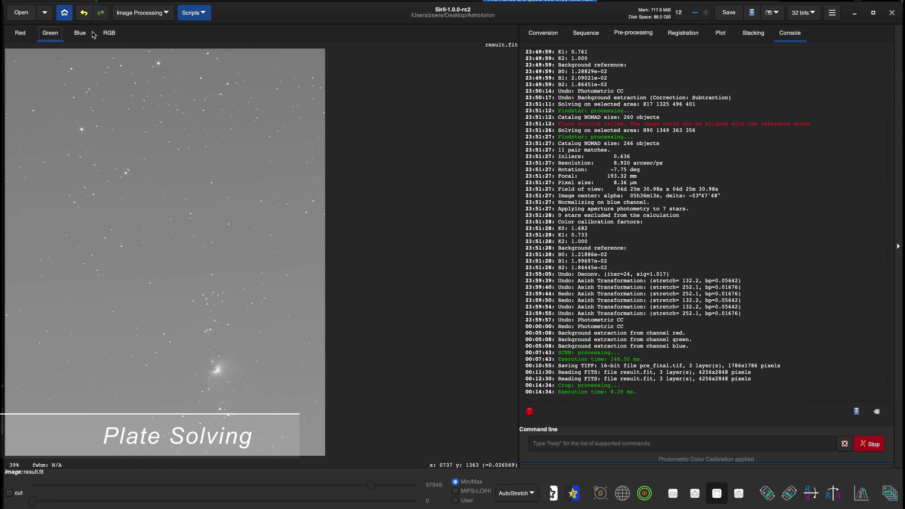
Start Photometric Color Calibration, search for M42 and choose the NED result MESSIER 042
click(164, 13)
click(106, 71)
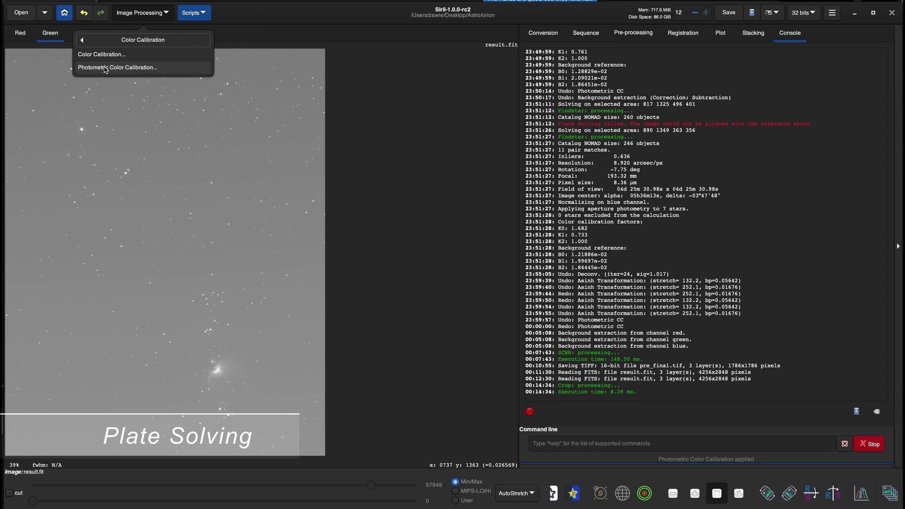
click(105, 68)
drag(512, 87, 468, 83)
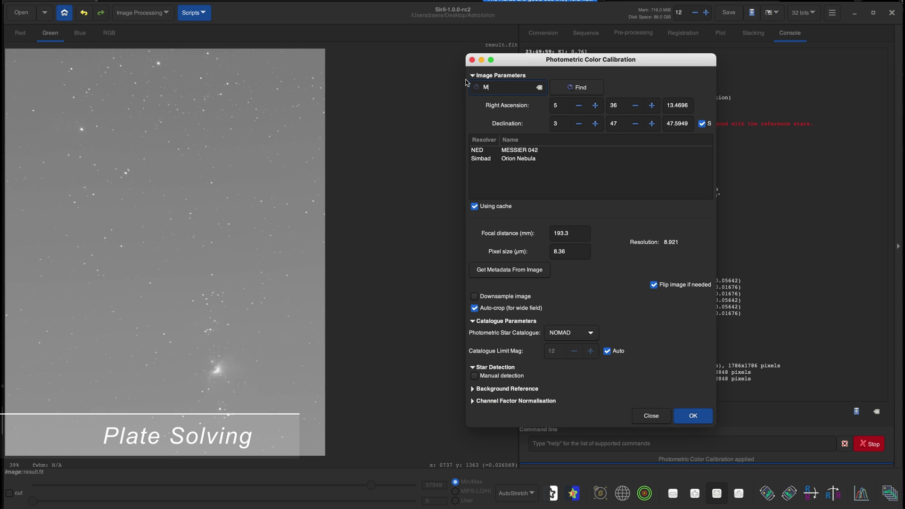
click(592, 88)
click(478, 152)
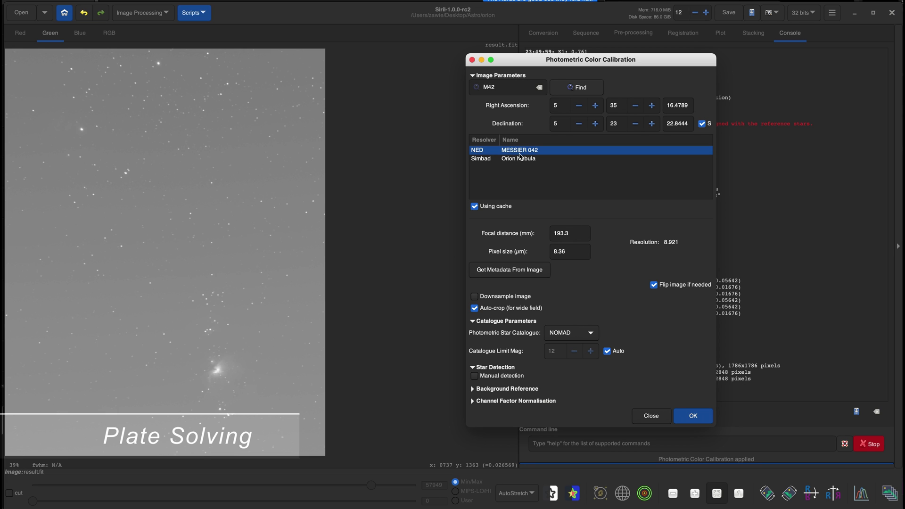
Set the focal distance for the plate solving to 200 mm
drag(566, 233, 529, 232)
text(200)
click(571, 251)
Try to run the photometric calibration on a selection of about 501 × 420 px around the Orion Nebula, and dismiss the message
click(170, 341)
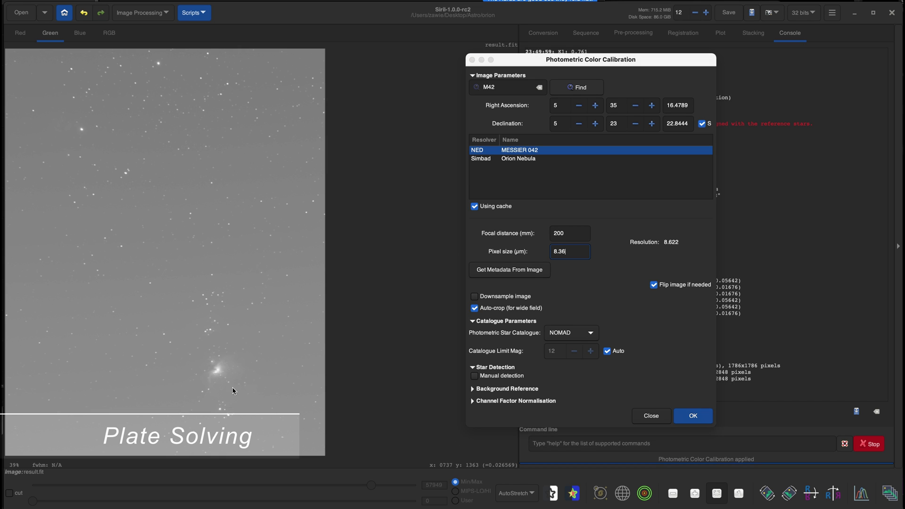
drag(168, 332, 261, 410)
mouse_move(225, 376)
mouse_down()
mouse_move(223, 364)
mouse_move(229, 376)
mouse_up()
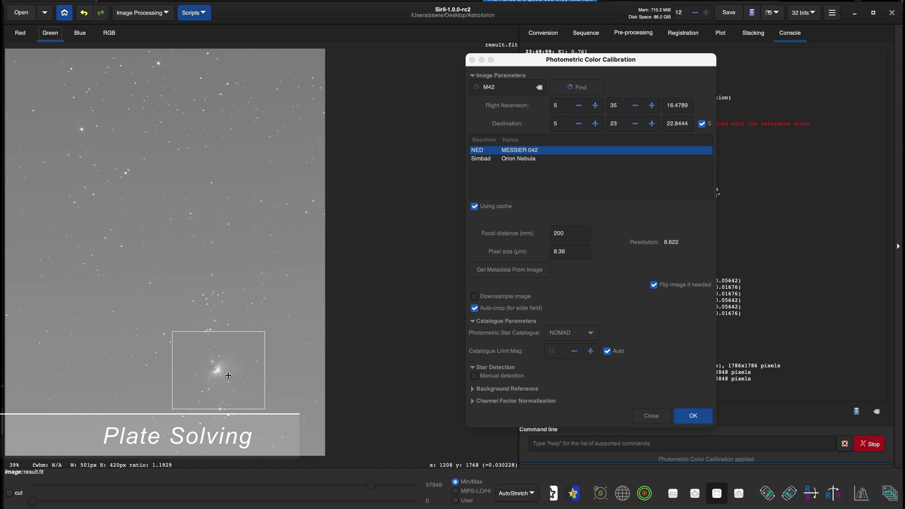
click(688, 418)
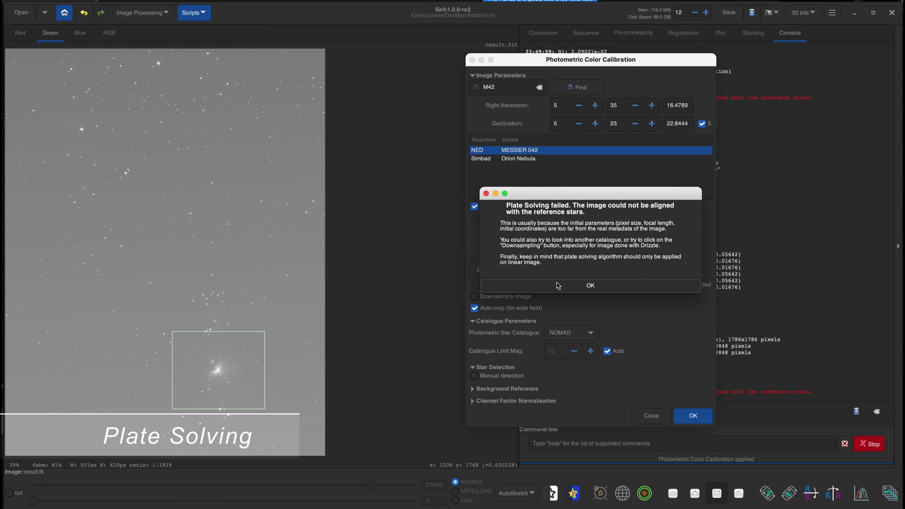
click(250, 396)
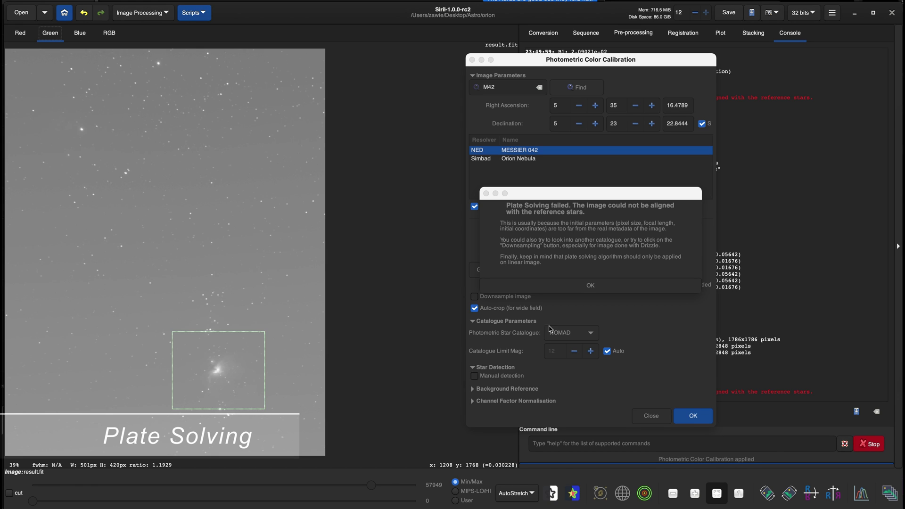
click(540, 288)
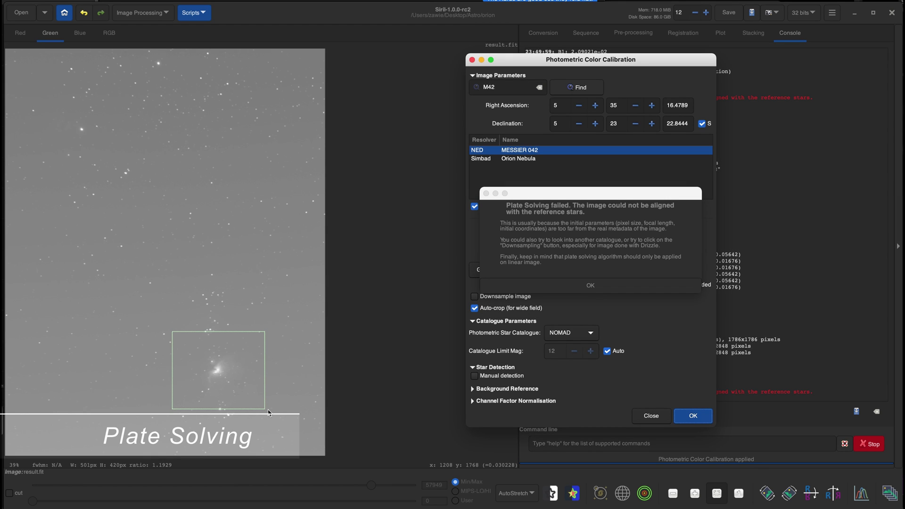
click(232, 380)
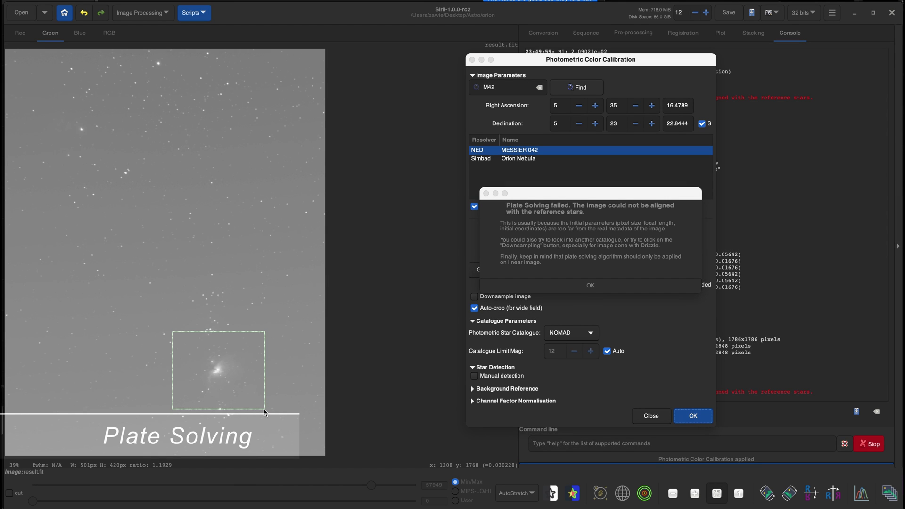
click(264, 413)
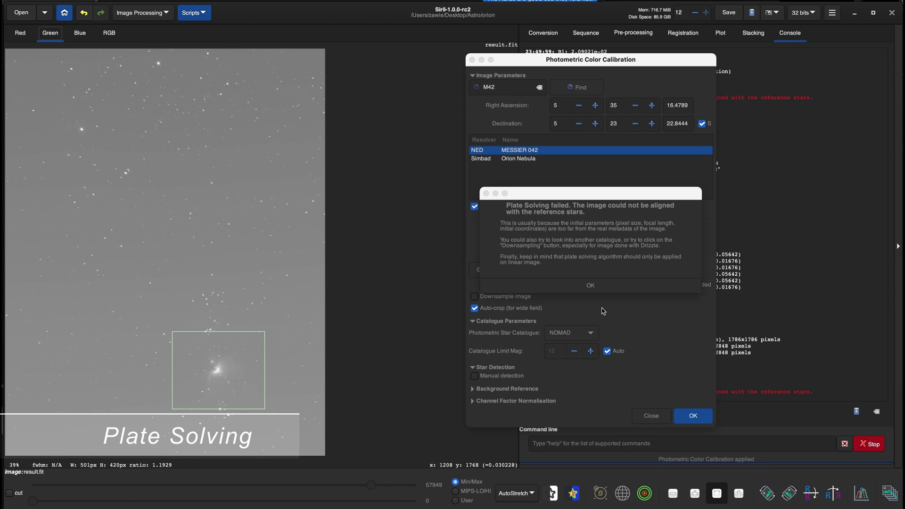
click(591, 285)
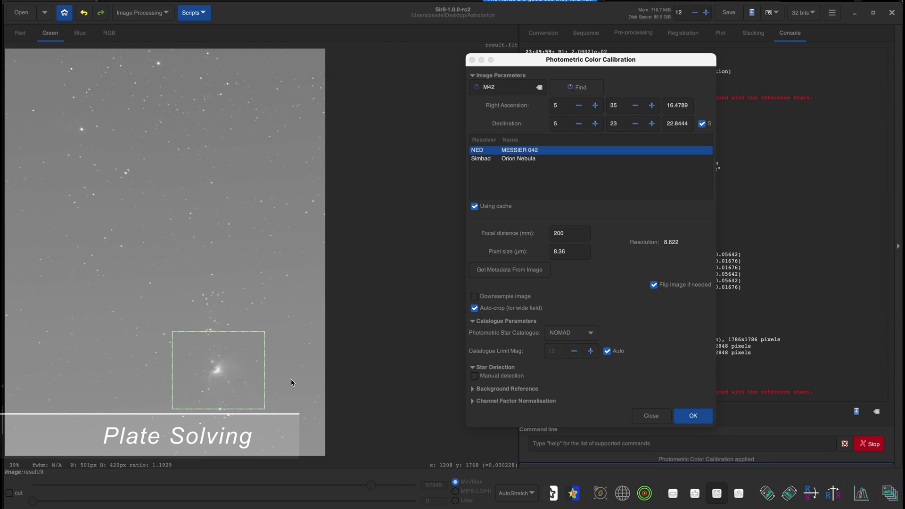
Shrink the selection to about 407 × 342 px centred on the nebula, run the photometric color calibration on it and close the dialog
drag(268, 408, 247, 395)
drag(209, 351, 216, 363)
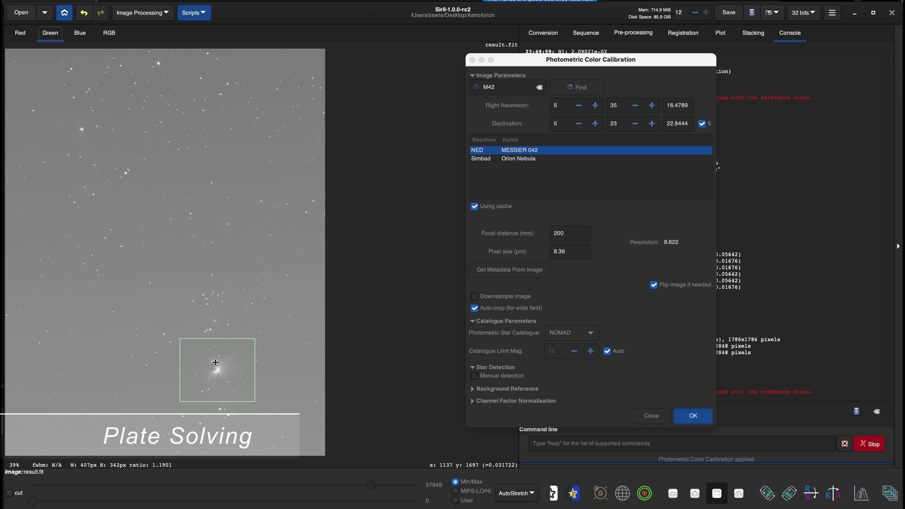
click(691, 418)
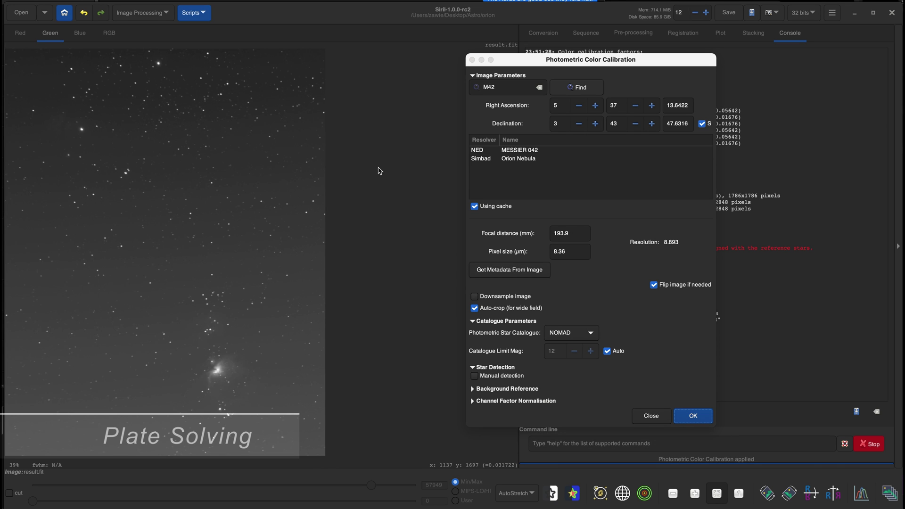
click(692, 416)
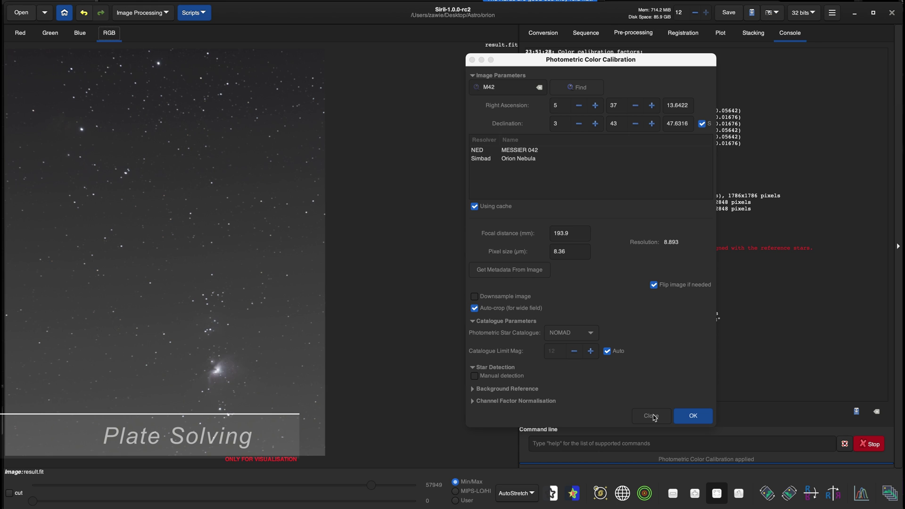
click(652, 416)
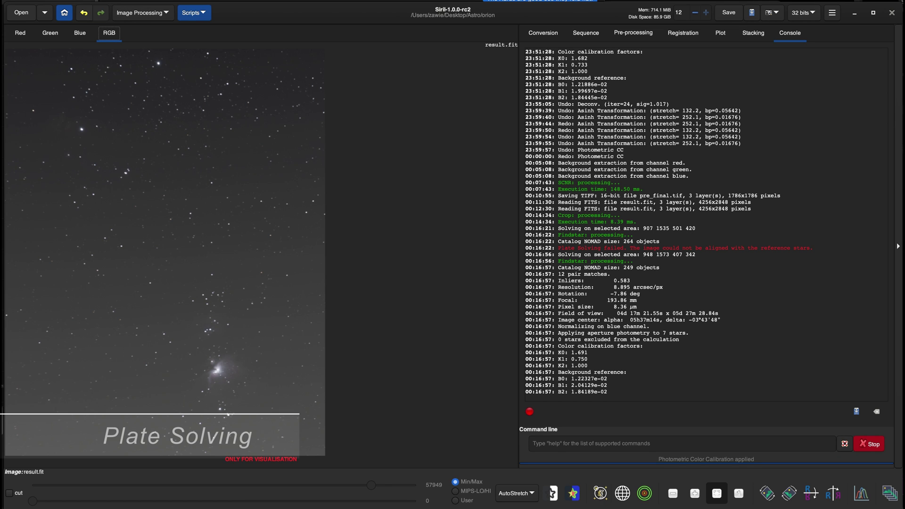
Show the annotations of celestial objects over the solved image, and hide them again
click(599, 493)
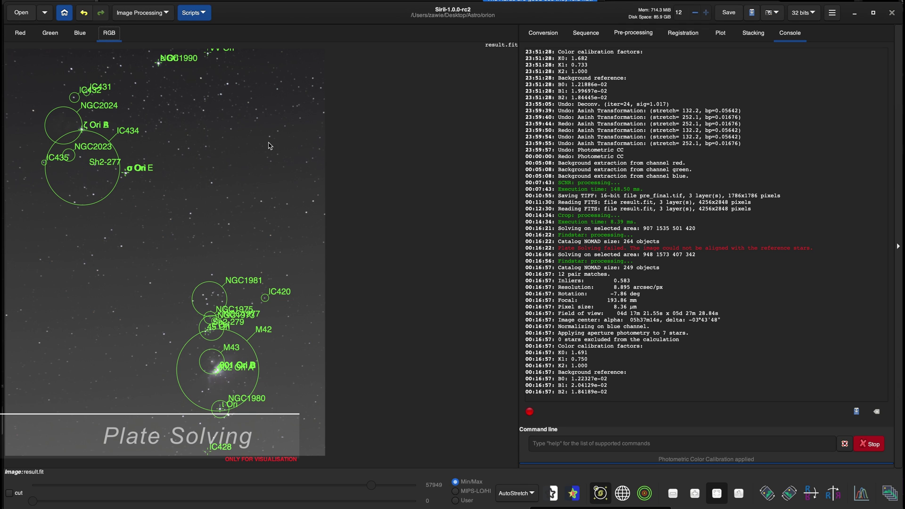
click(600, 493)
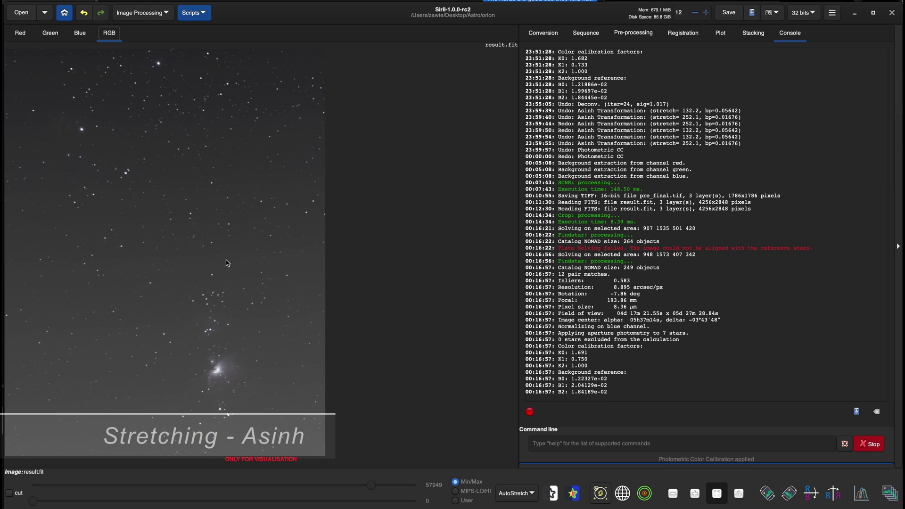
Switch the image display to Linear and raise the upper display level to 65535
click(523, 494)
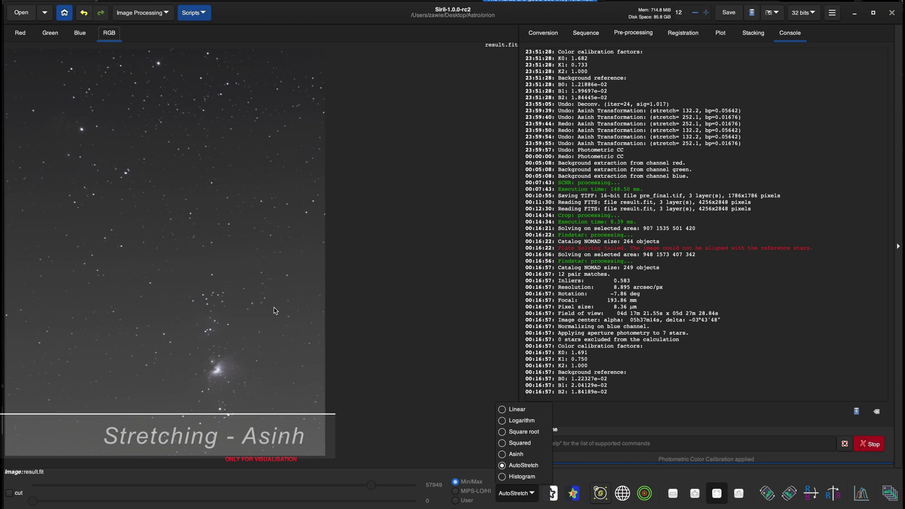
click(501, 411)
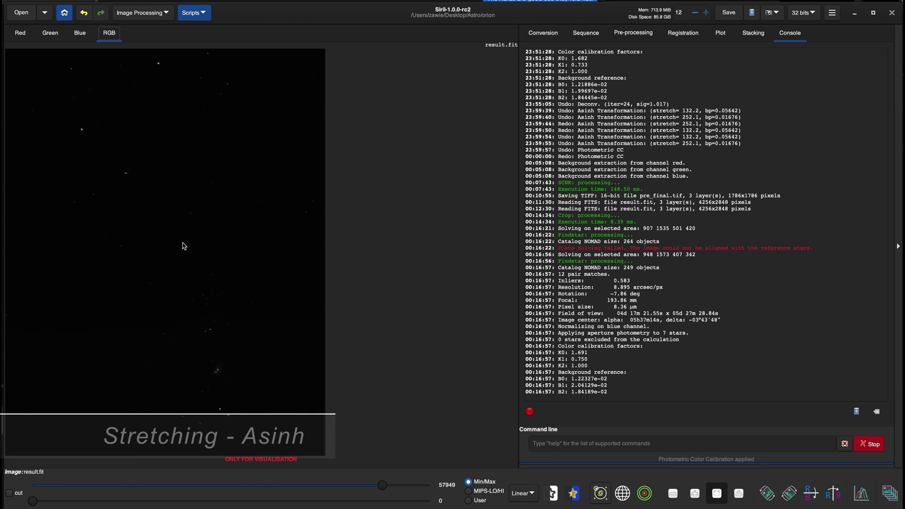
drag(383, 485, 435, 484)
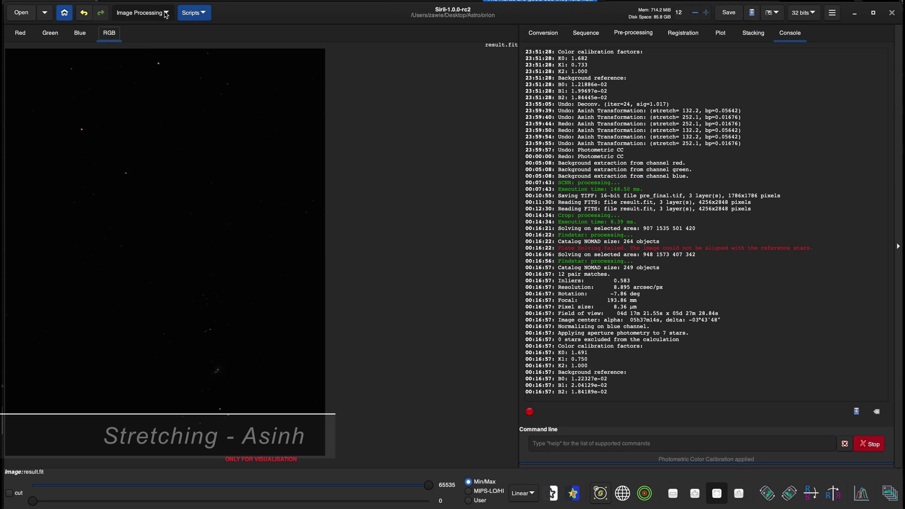
Apply an Asinh Transformation to the image with a stretch factor of 252.1 and a black point of 0.01508
click(153, 13)
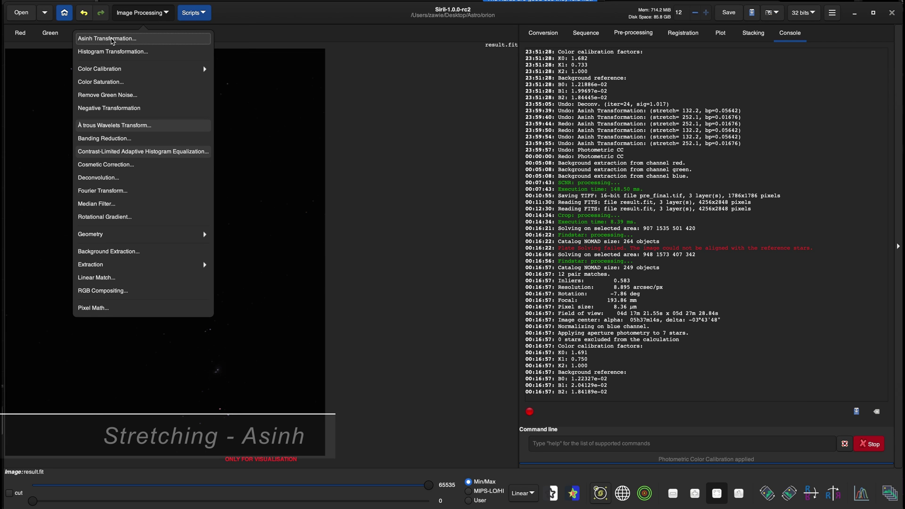
click(112, 41)
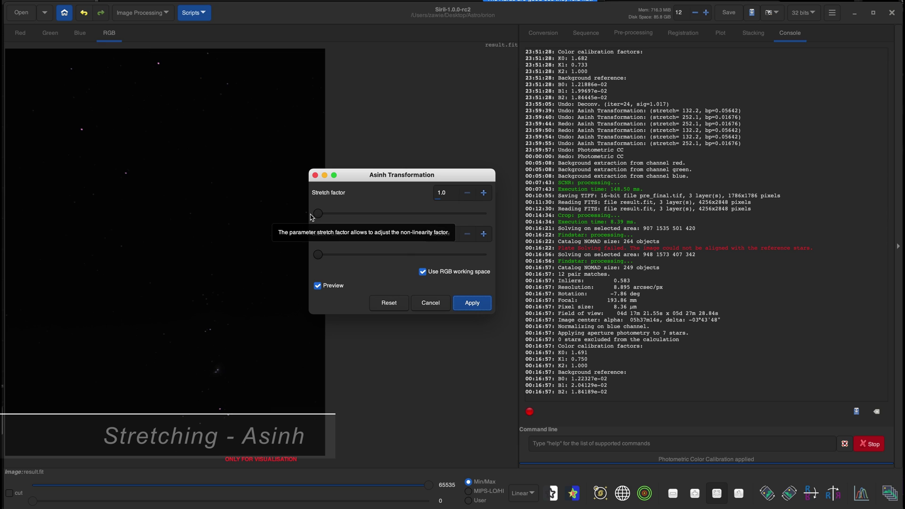
drag(318, 213, 360, 216)
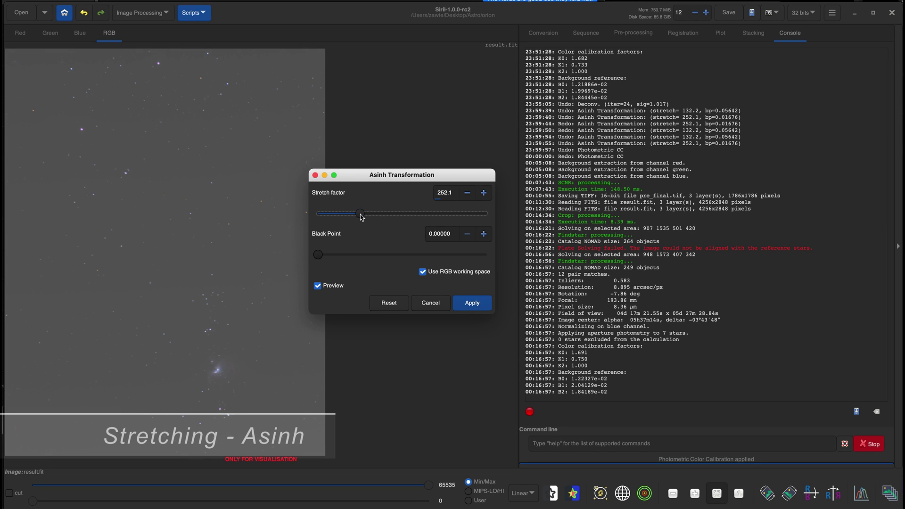
mouse_move(318, 257)
mouse_down()
mouse_move(344, 258)
mouse_move(332, 257)
mouse_up()
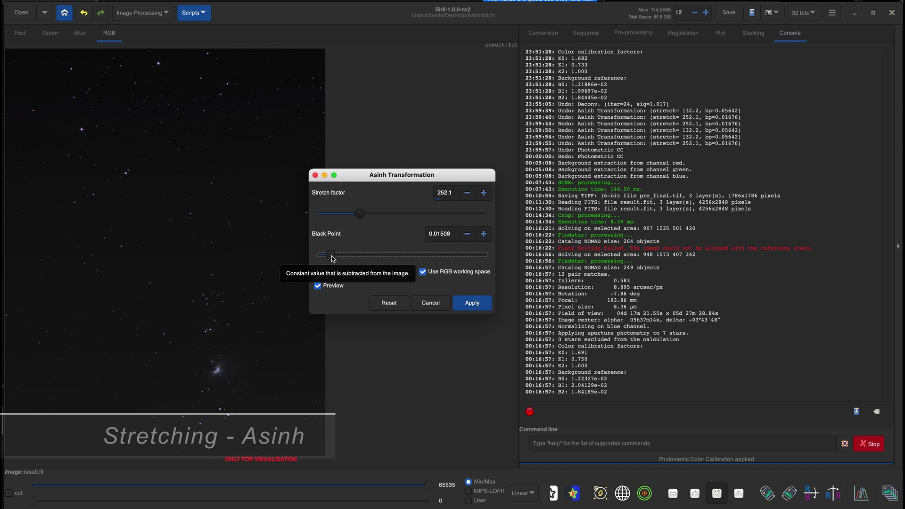
click(473, 303)
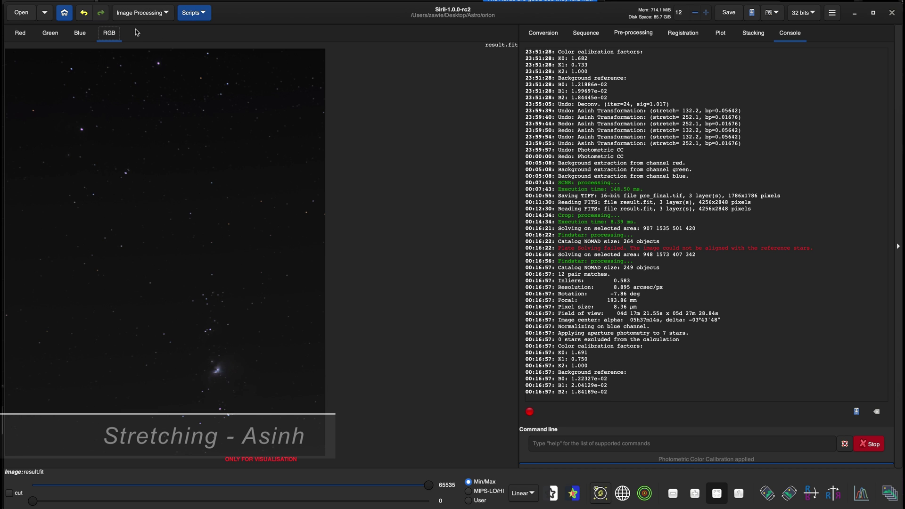
Apply a second Asinh Transformation with a stretch factor of 148.9 and a black point of 0.04020
click(163, 10)
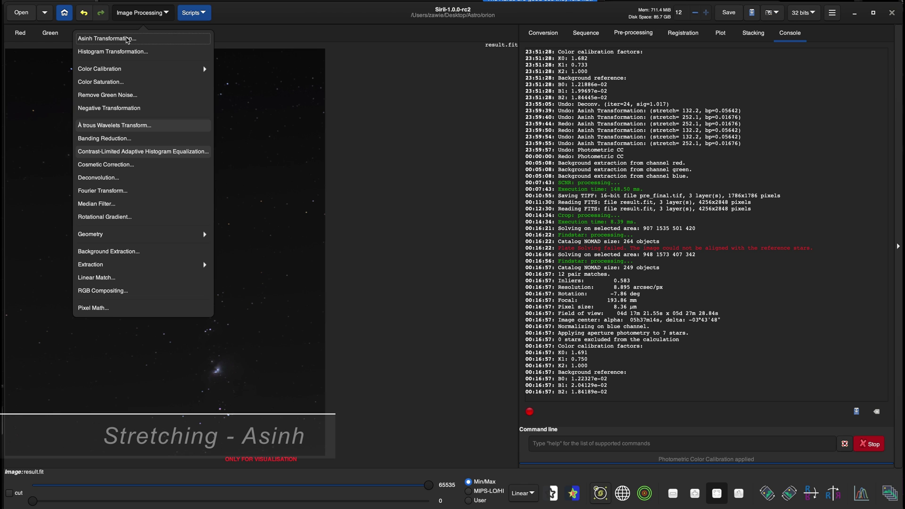
click(127, 39)
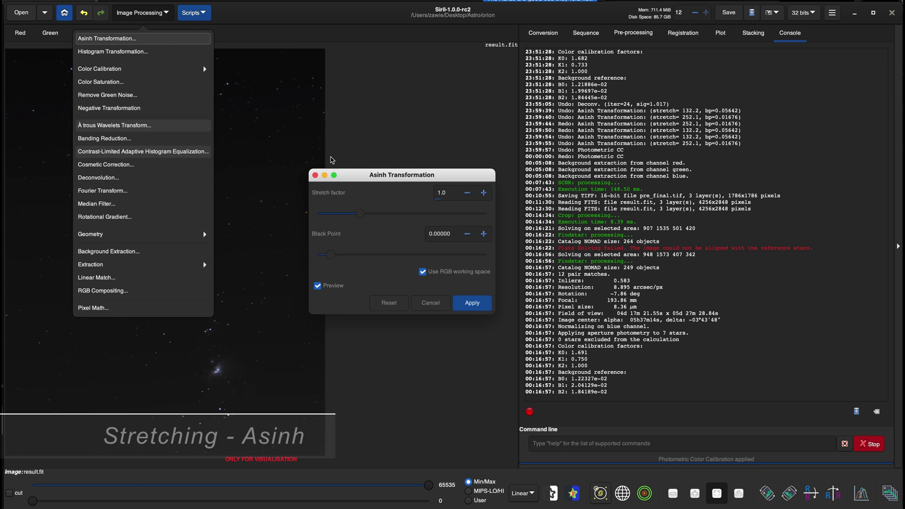
drag(318, 213, 340, 217)
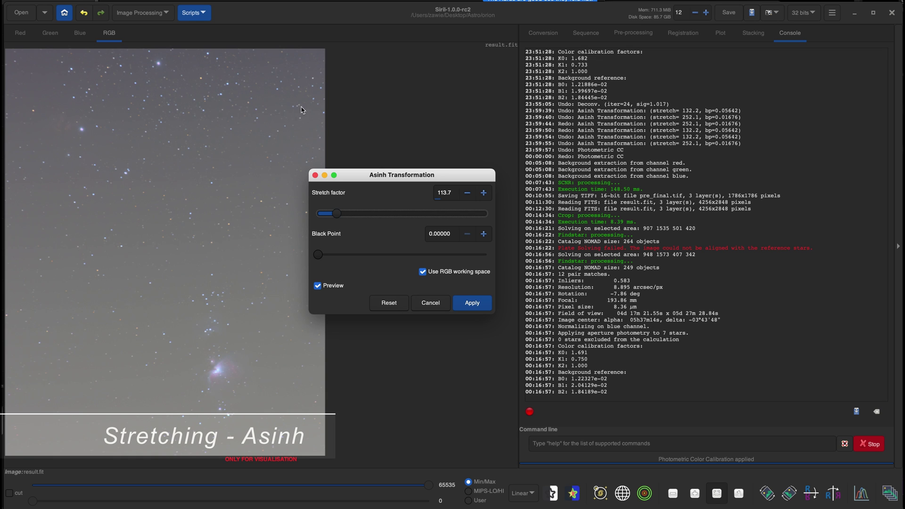
drag(337, 216, 347, 218)
scroll(347, 217, up, 4)
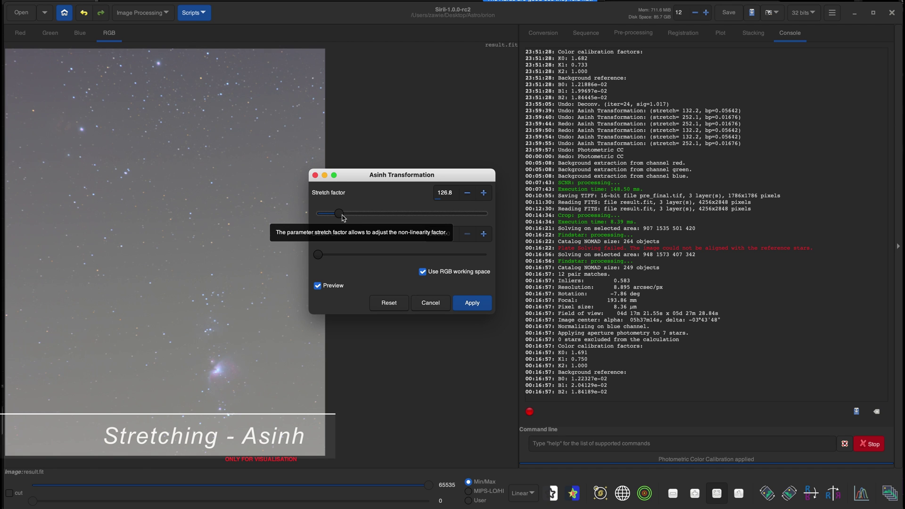
scroll(347, 216, down, 2)
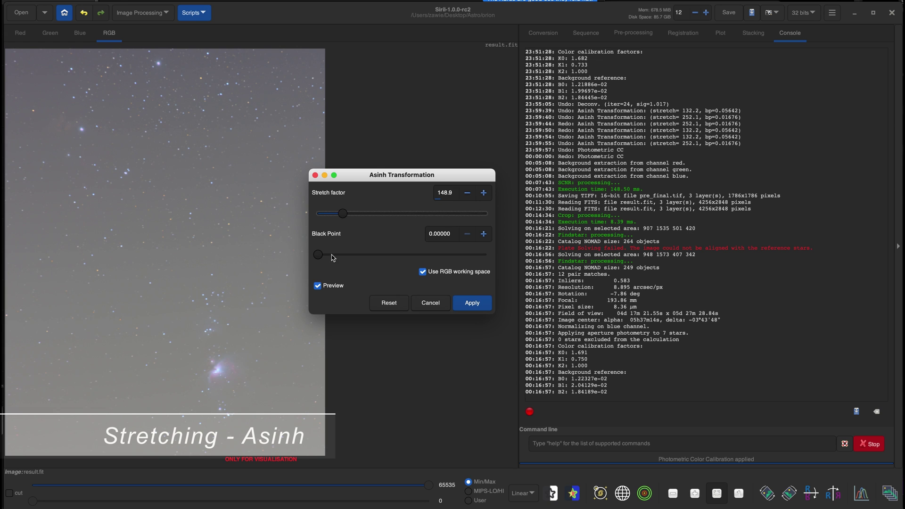
drag(319, 256, 368, 260)
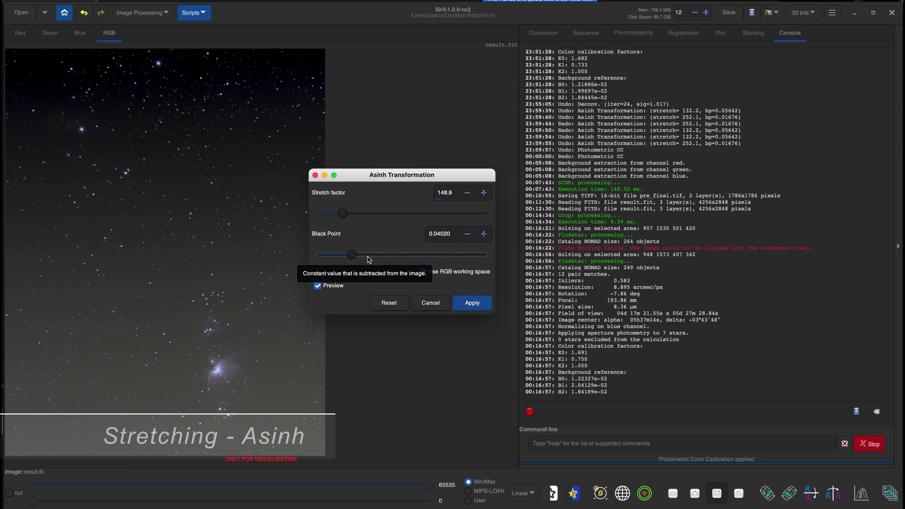
click(472, 303)
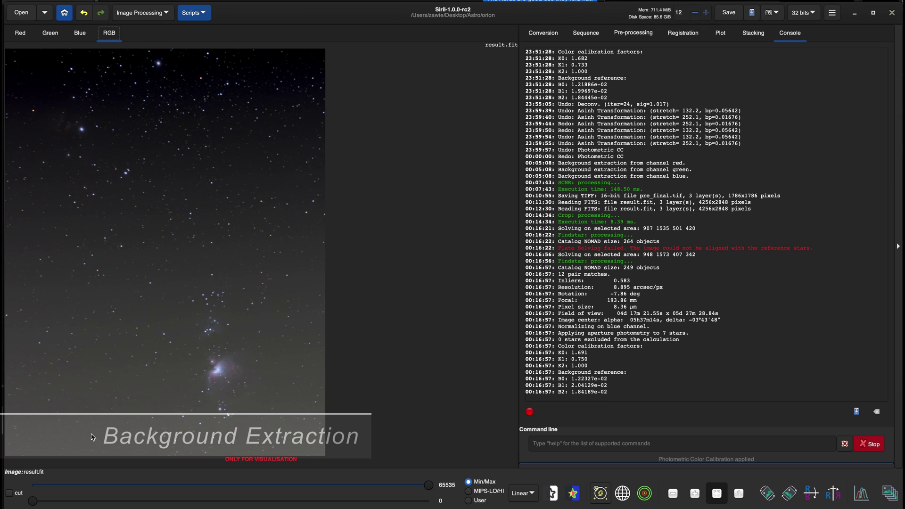
Generate a grid of Background Extraction samples over the image with 20 samples per line
click(166, 15)
click(152, 13)
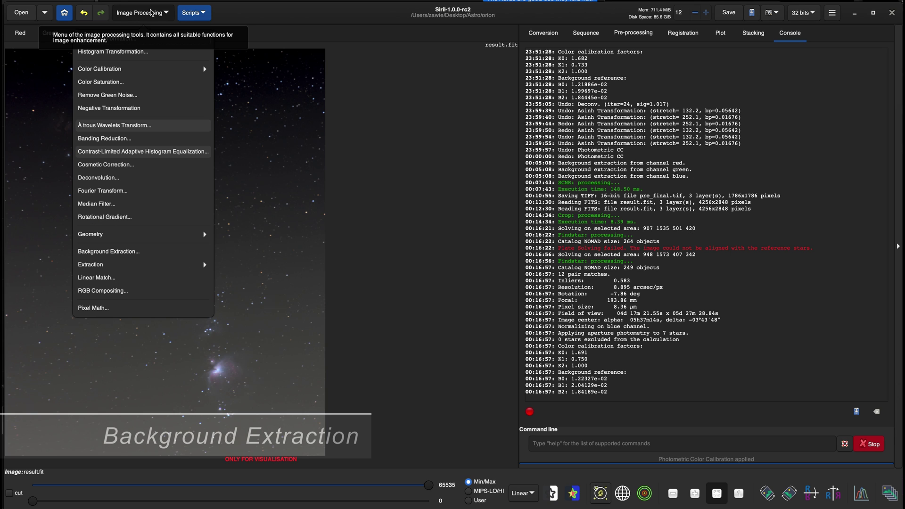
click(114, 253)
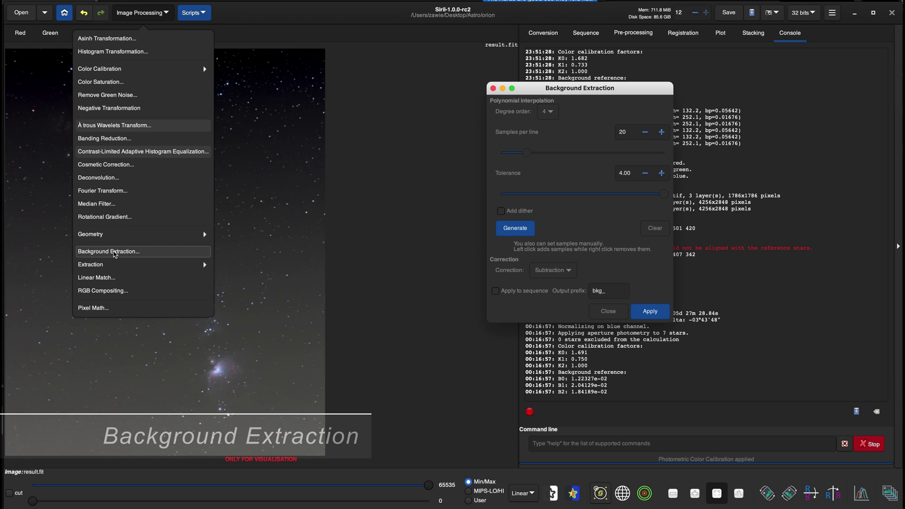
drag(527, 153, 530, 158)
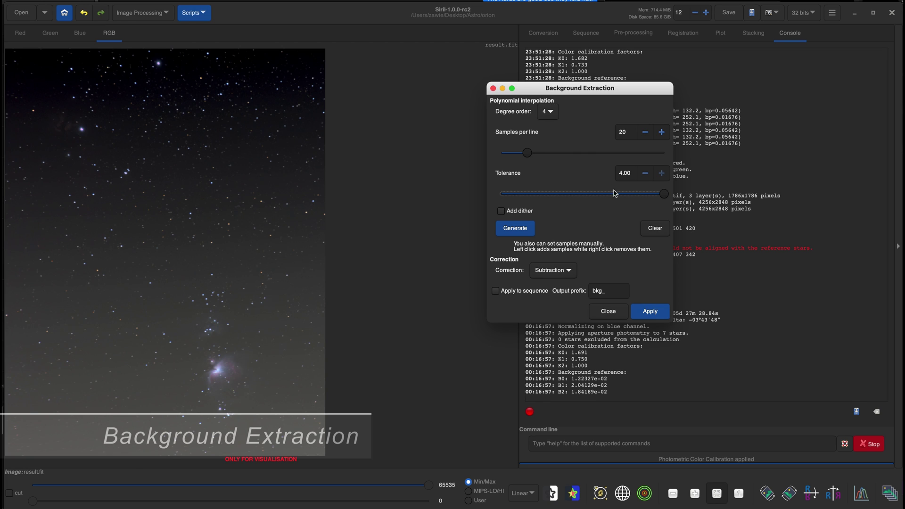
click(522, 230)
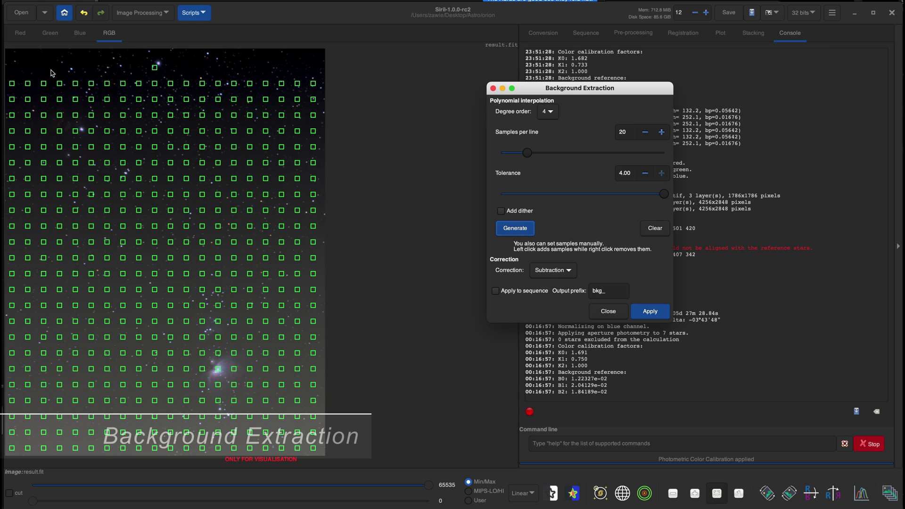
Try to add a background sample in the RGB view, dismiss the message and switch to the green channel
click(13, 71)
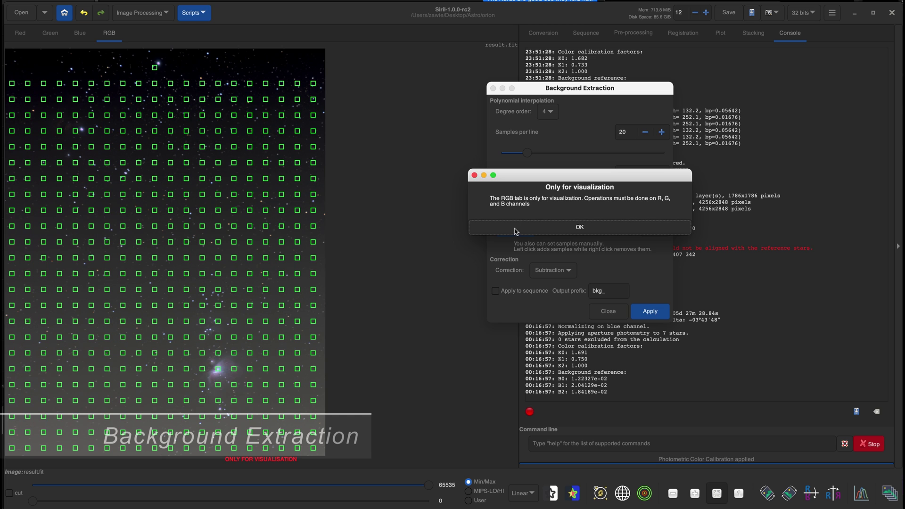
click(549, 231)
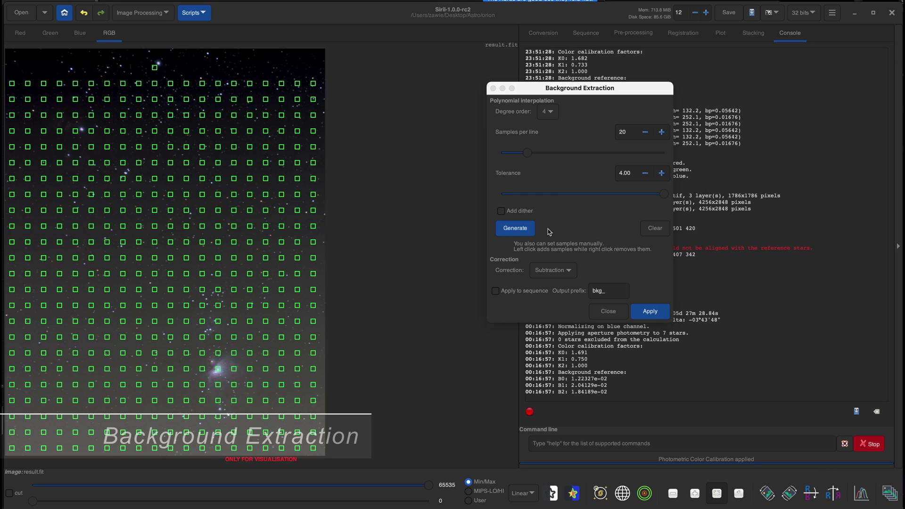
click(50, 36)
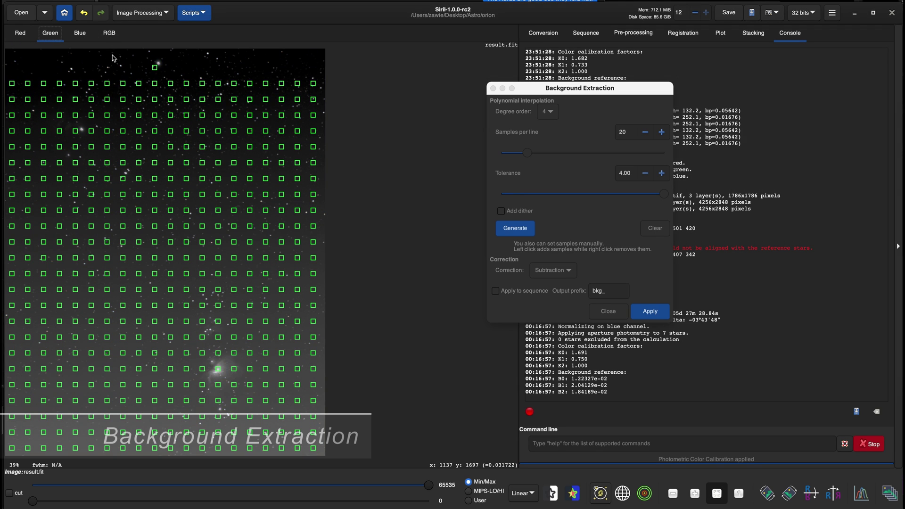
Add two rows of background samples manually across the uncovered strip along the image's upper edge
click(13, 68)
click(28, 67)
click(59, 67)
click(76, 67)
click(90, 67)
click(109, 67)
click(124, 66)
click(139, 68)
click(187, 68)
click(203, 70)
click(221, 67)
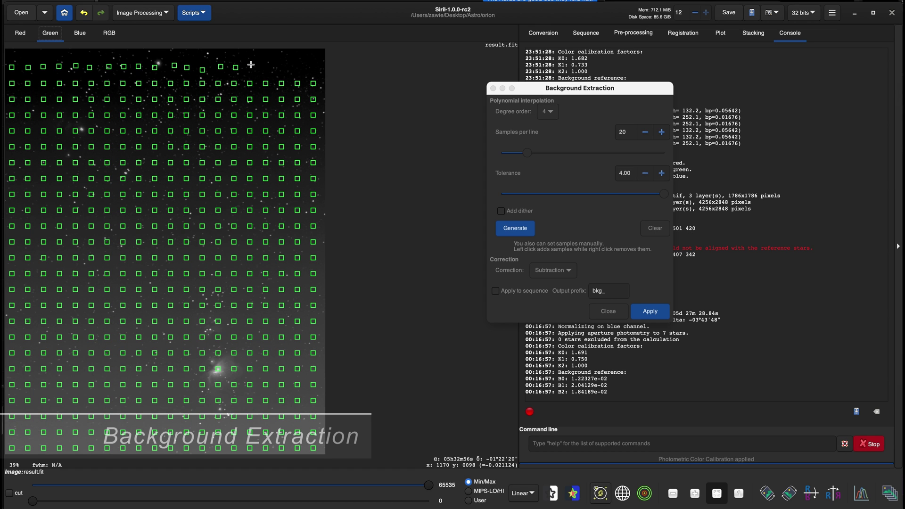
click(250, 64)
click(263, 67)
click(284, 68)
click(314, 70)
click(313, 55)
click(293, 55)
click(269, 55)
click(237, 55)
click(216, 52)
click(198, 54)
click(172, 52)
click(152, 55)
click(129, 56)
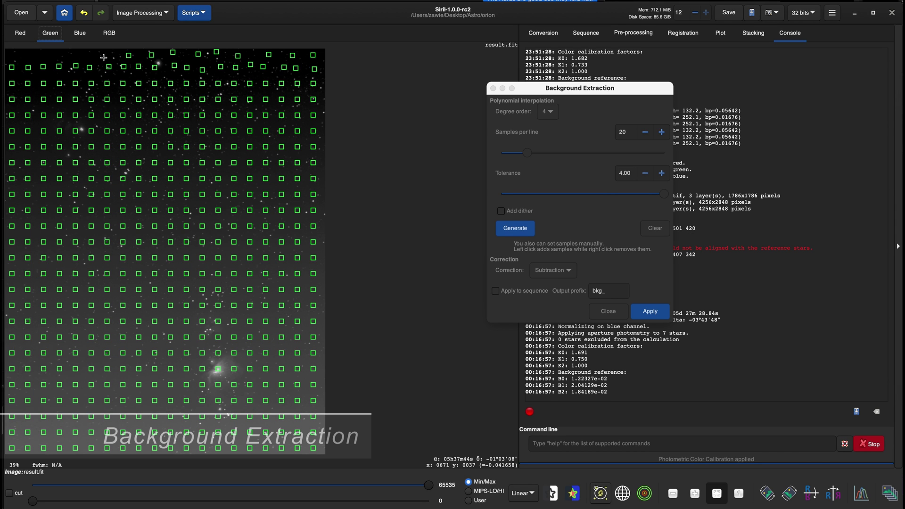
click(103, 57)
click(88, 56)
click(65, 57)
click(40, 56)
click(21, 55)
Remove the background samples lying on and around the Orion Nebula and the star cluster just above it
right_click(234, 368)
right_click(218, 385)
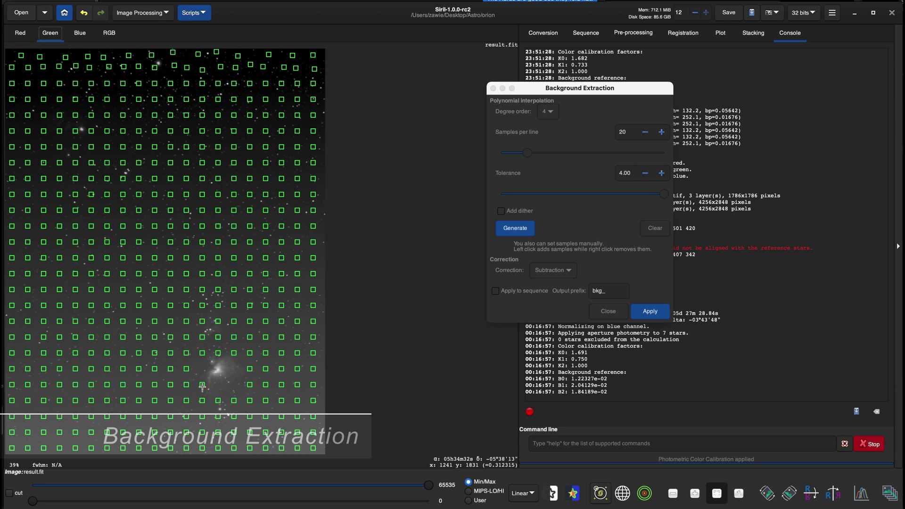
right_click(203, 401)
right_click(218, 401)
right_click(234, 400)
right_click(250, 384)
right_click(250, 369)
right_click(250, 353)
right_click(234, 352)
right_click(217, 353)
right_click(202, 352)
right_click(202, 321)
right_click(218, 337)
right_click(203, 337)
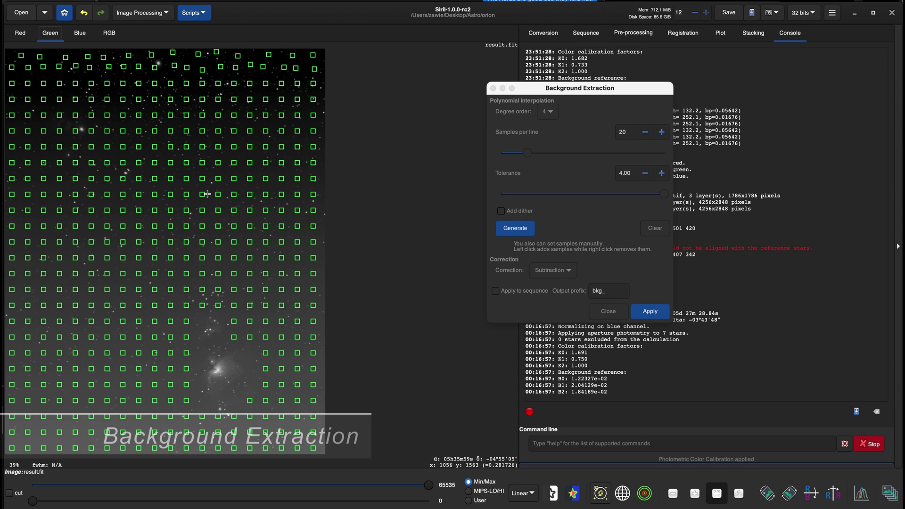
Remove the background samples around the bright star and faint nebula in the image's upper left area
right_click(60, 130)
right_click(60, 115)
right_click(75, 115)
right_click(43, 115)
right_click(44, 130)
right_click(59, 147)
right_click(76, 147)
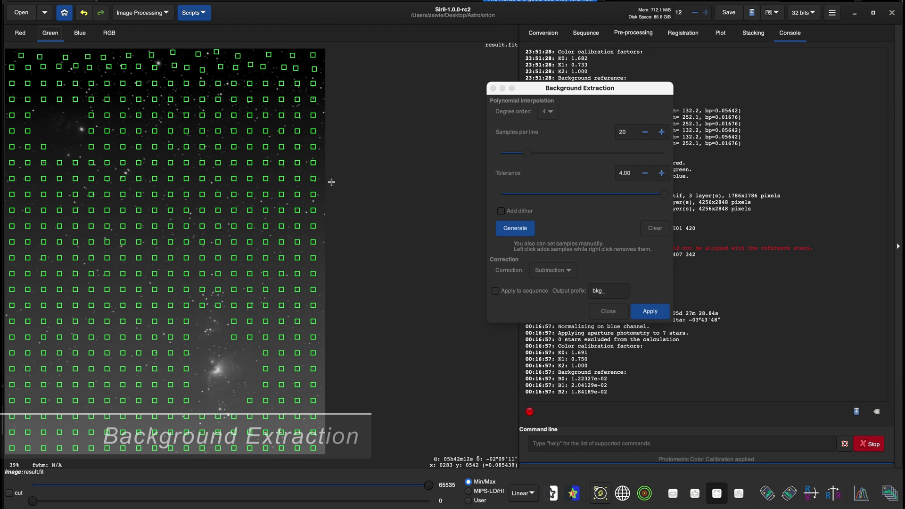
Apply the background extraction with Subtraction correction and close its dialog
click(657, 314)
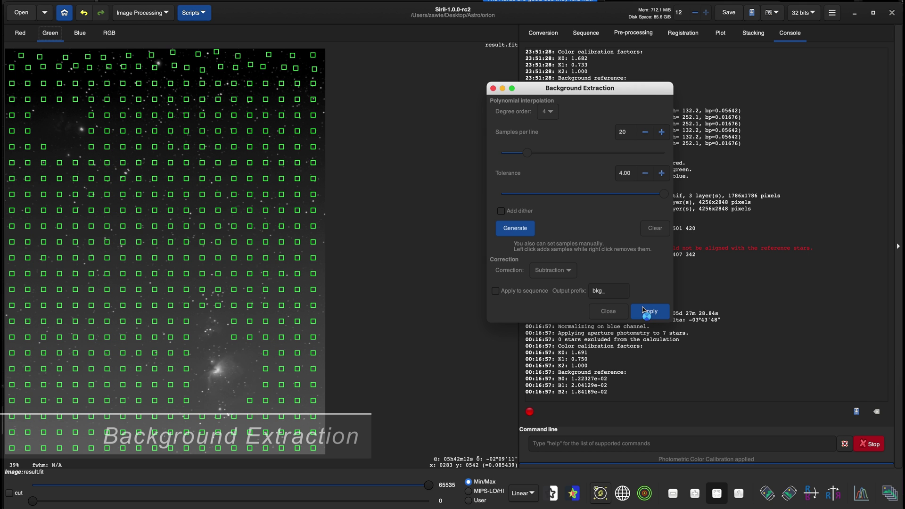
click(645, 311)
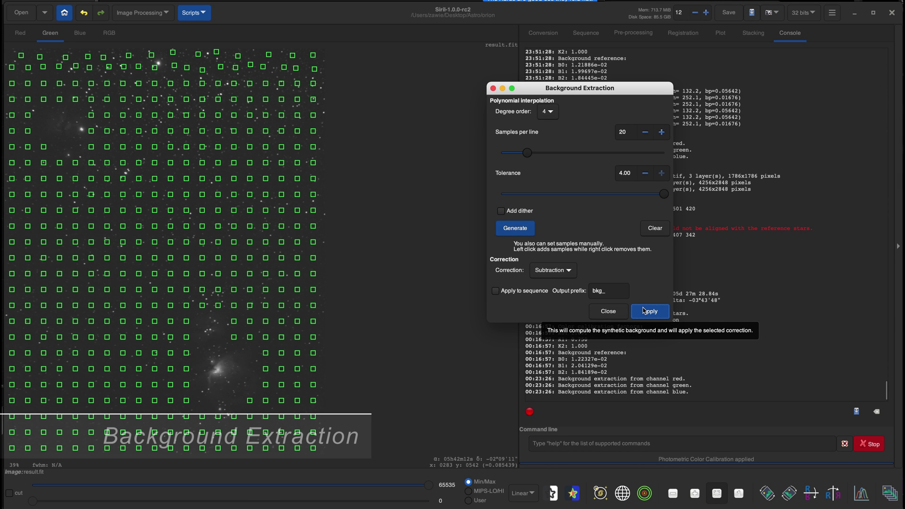
click(608, 313)
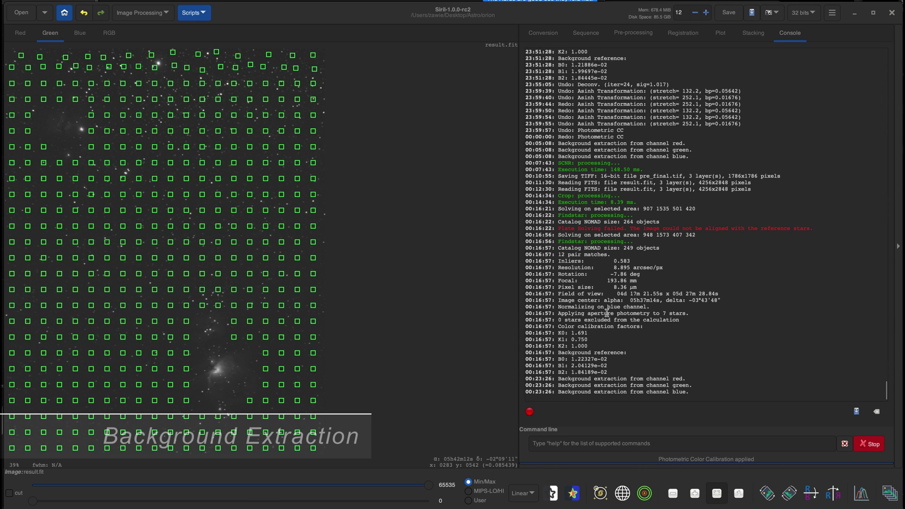
click(182, 236)
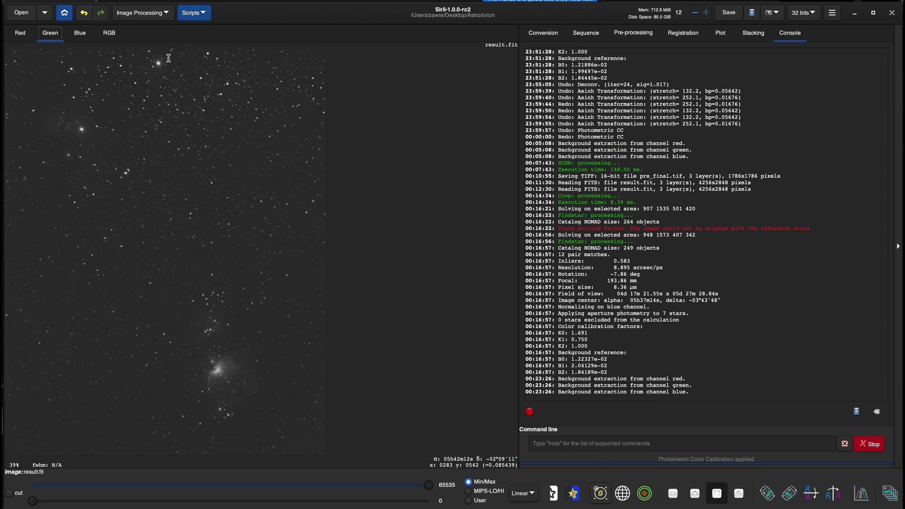
Display the image in the RGB view and autostretch it in the Histogram Transformation
click(110, 33)
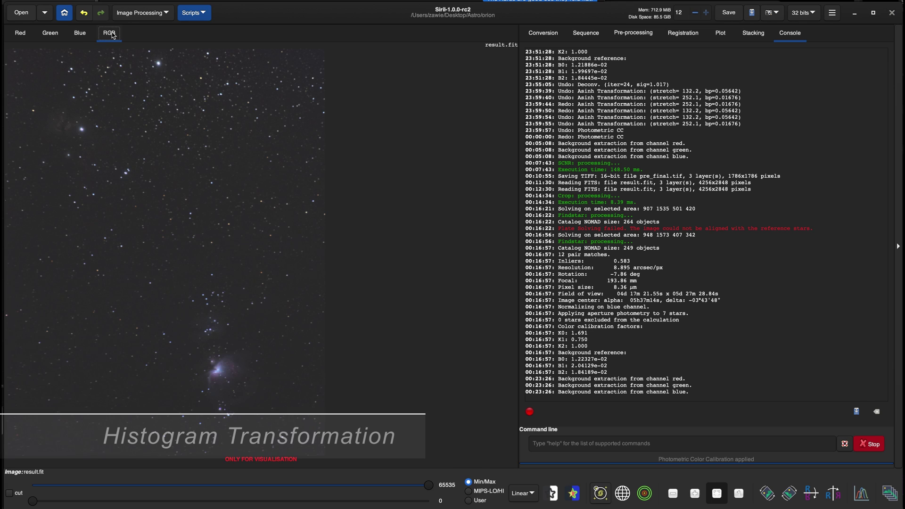
click(152, 14)
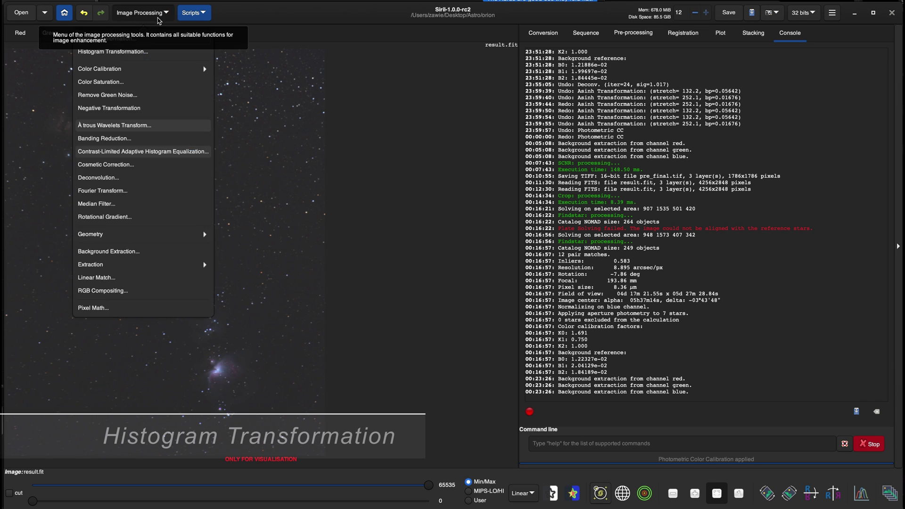
click(123, 52)
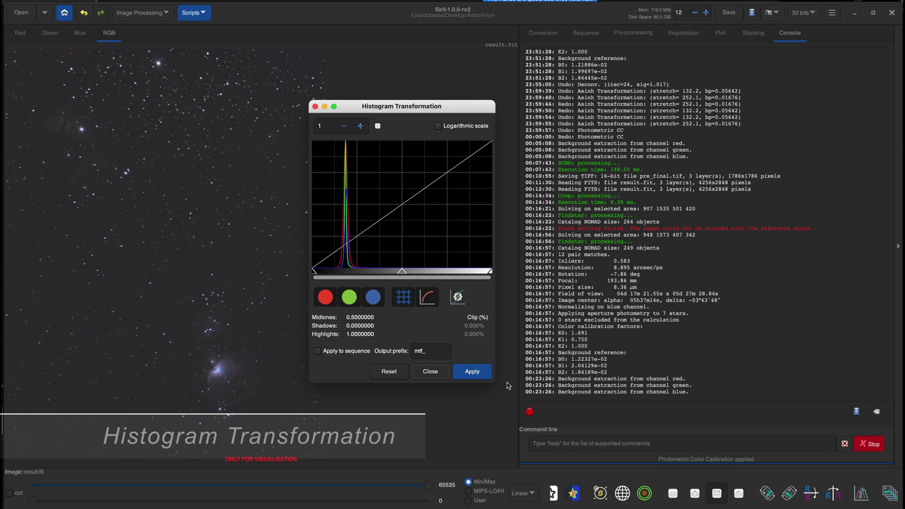
click(458, 298)
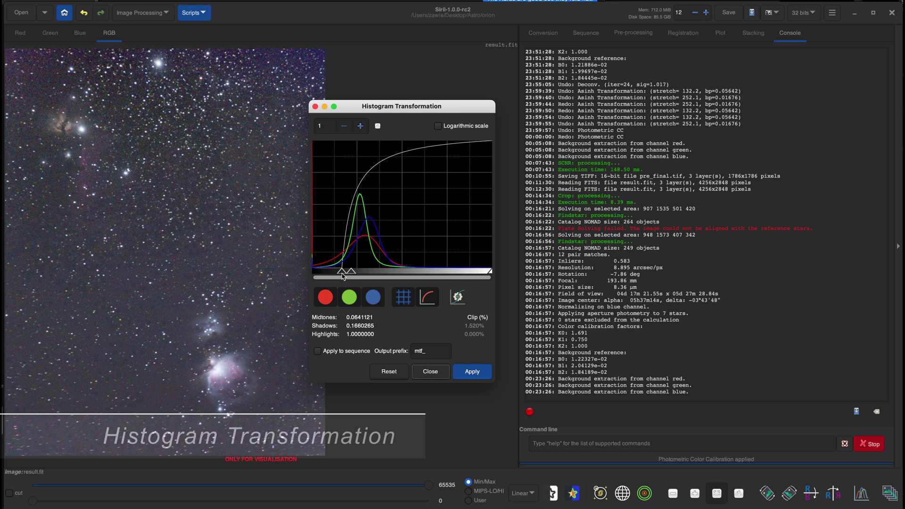
Set the histogram shadows to about 0.197 and midtones to about 0.026, apply the transformation and close its dialog
drag(341, 272, 342, 272)
drag(342, 272, 345, 272)
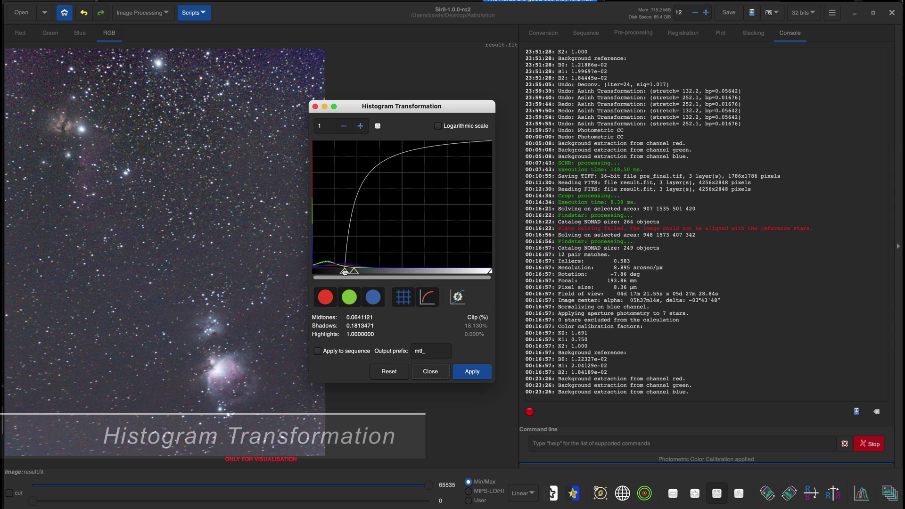
drag(345, 275, 347, 273)
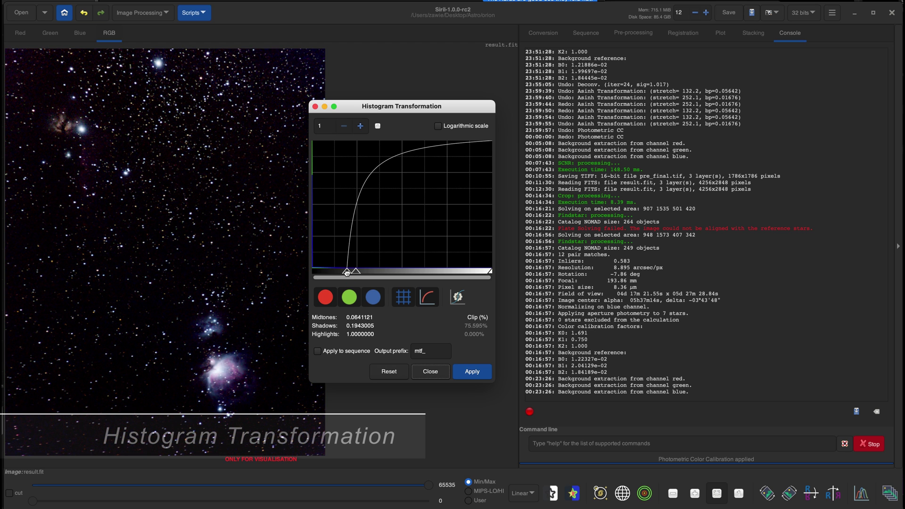
drag(347, 273, 347, 273)
drag(357, 272, 351, 273)
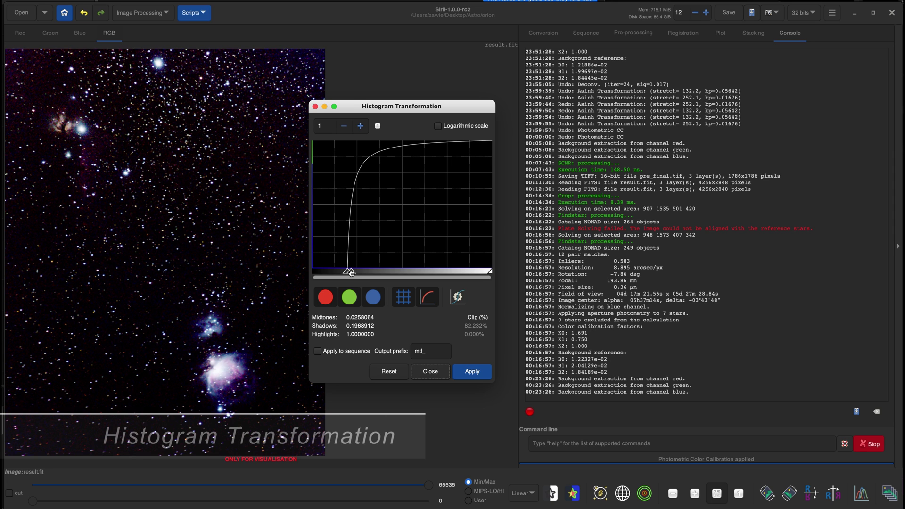
click(471, 372)
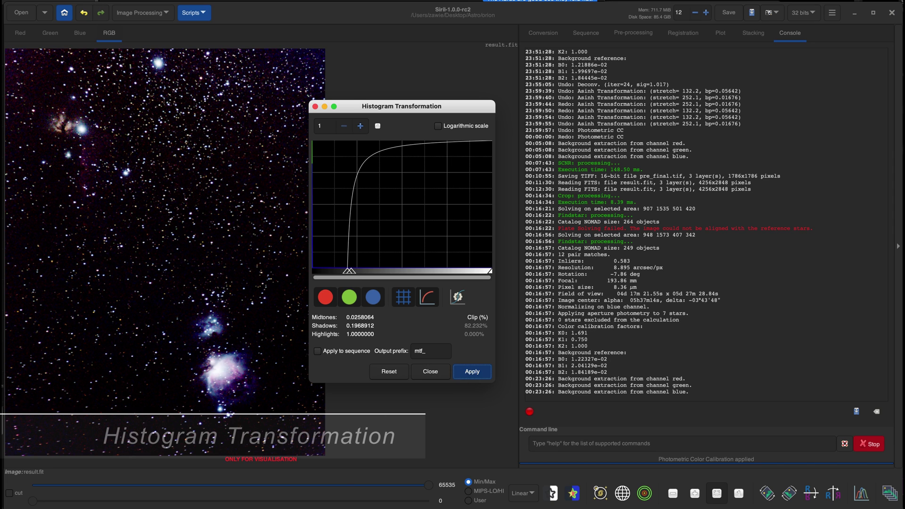
click(442, 372)
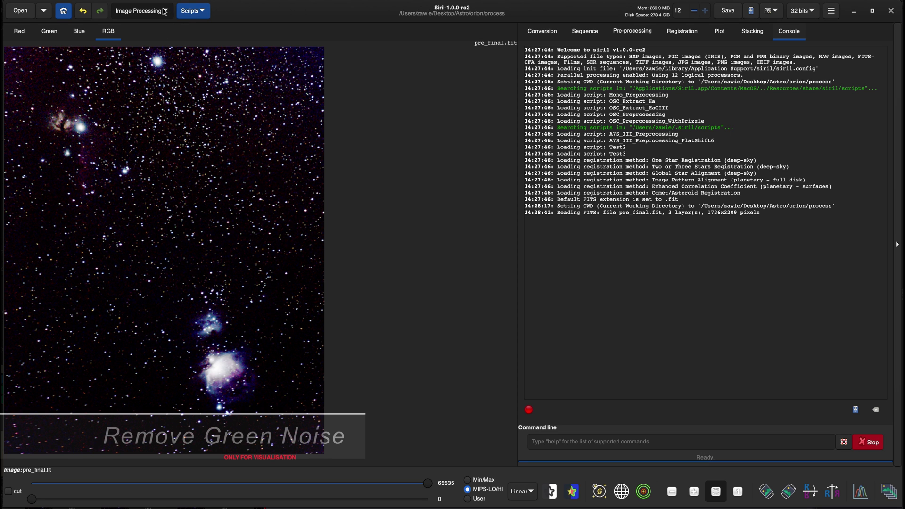
Remove the green noise from the pre_final image with Average Neutral protection and preserved lightness, then close the dialog
click(164, 11)
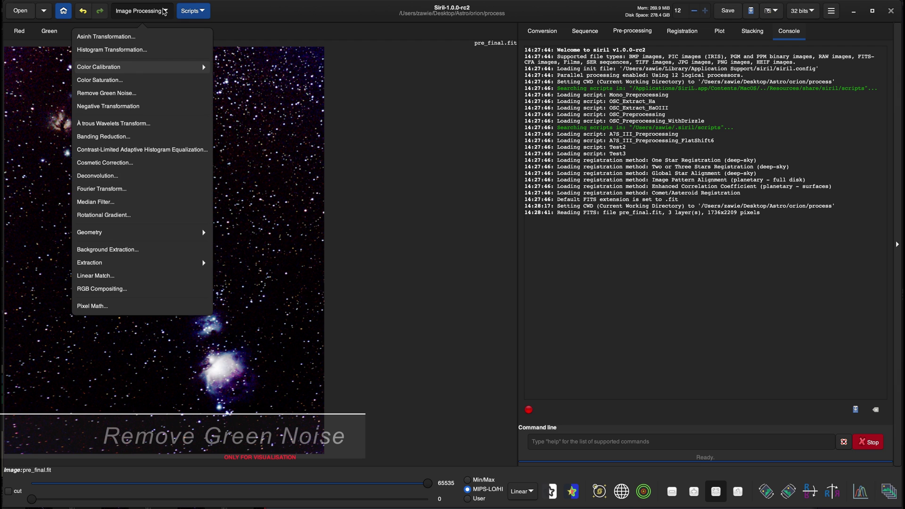
click(105, 93)
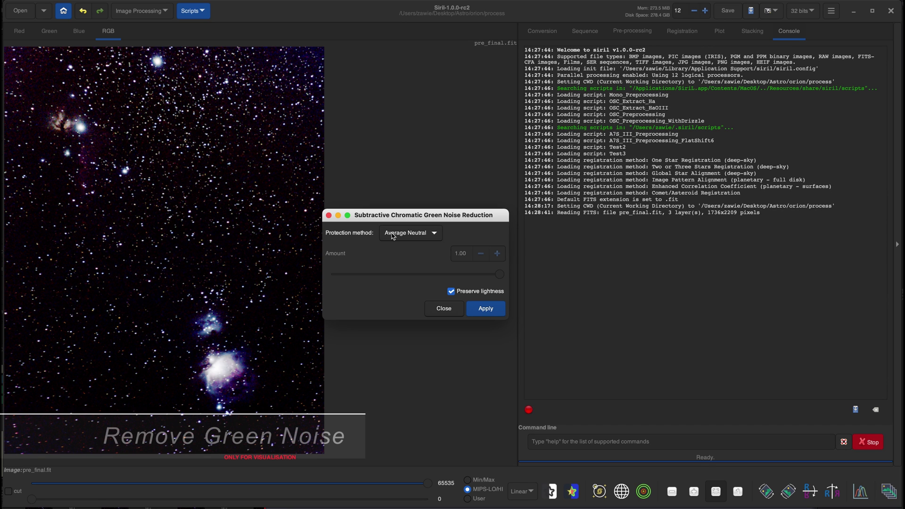
click(486, 309)
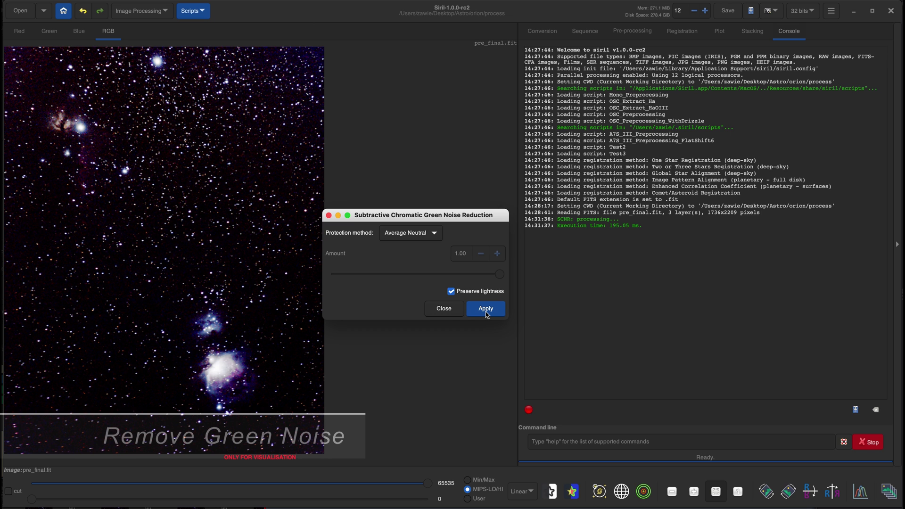
click(446, 312)
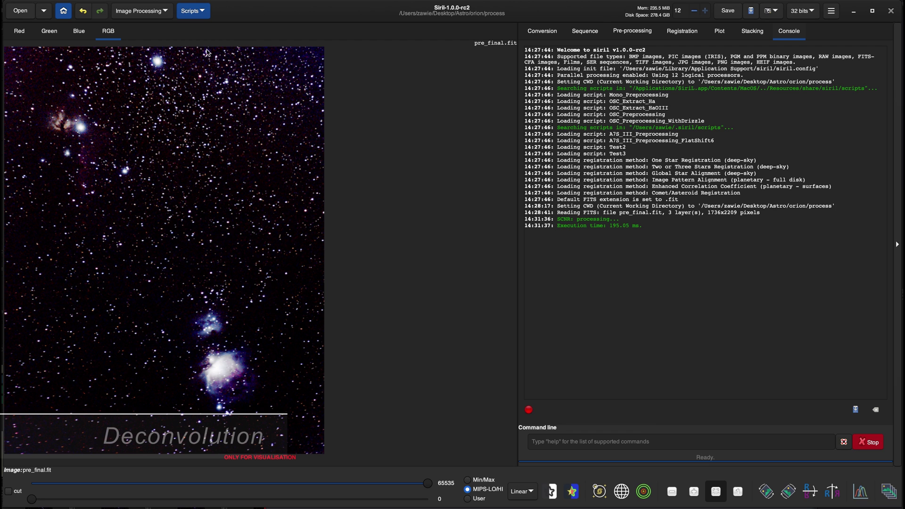
Apply Deconvolution to the pre_final image with a radius of 1.27 and 69 iterations
click(166, 11)
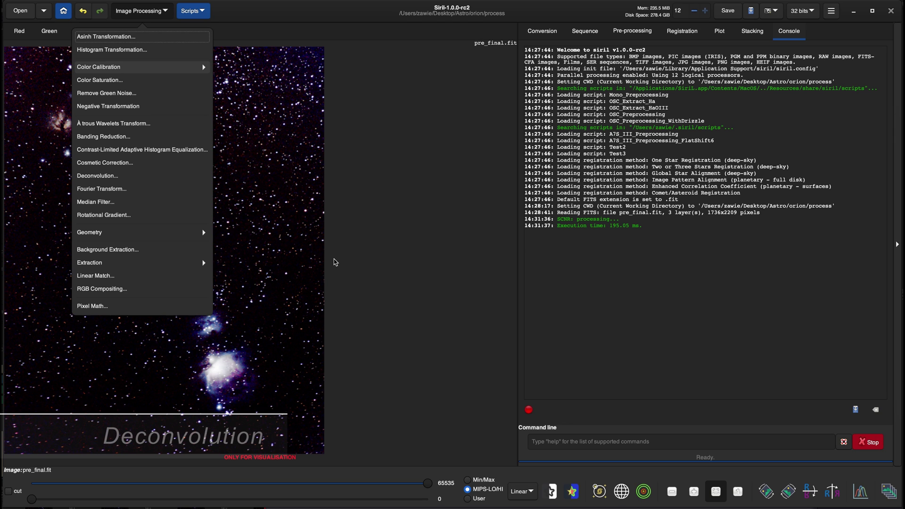
click(225, 312)
scroll(225, 320, up, 6)
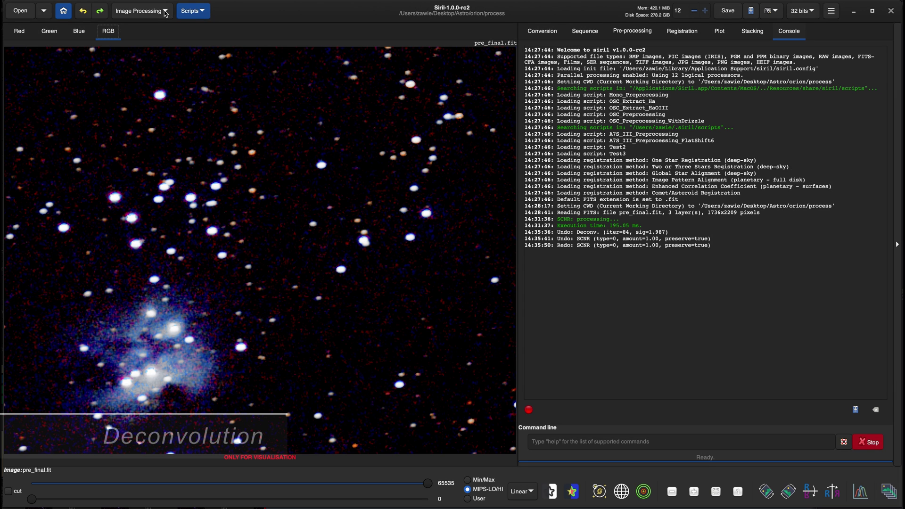
click(165, 13)
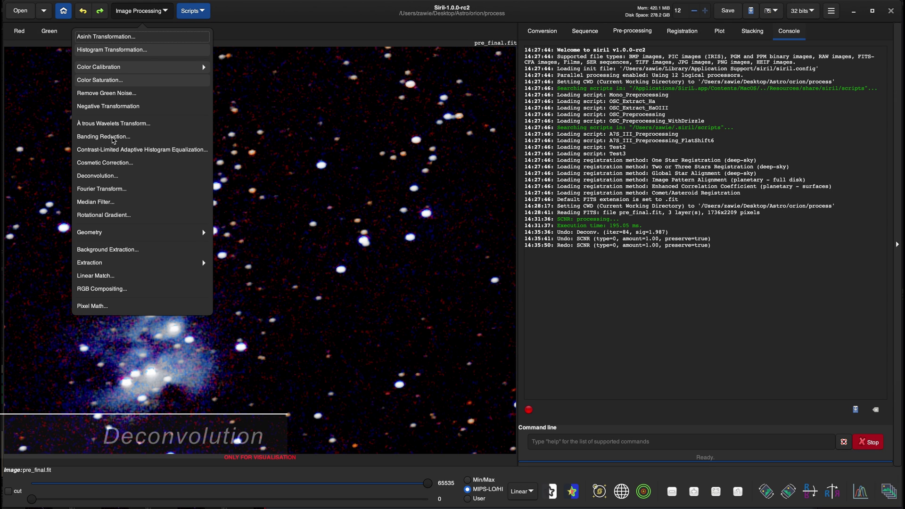
click(97, 176)
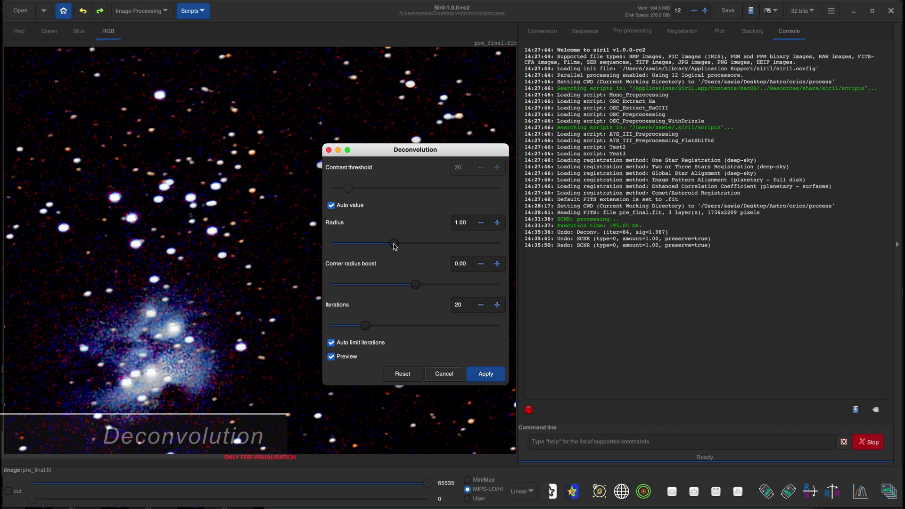
drag(394, 243, 452, 244)
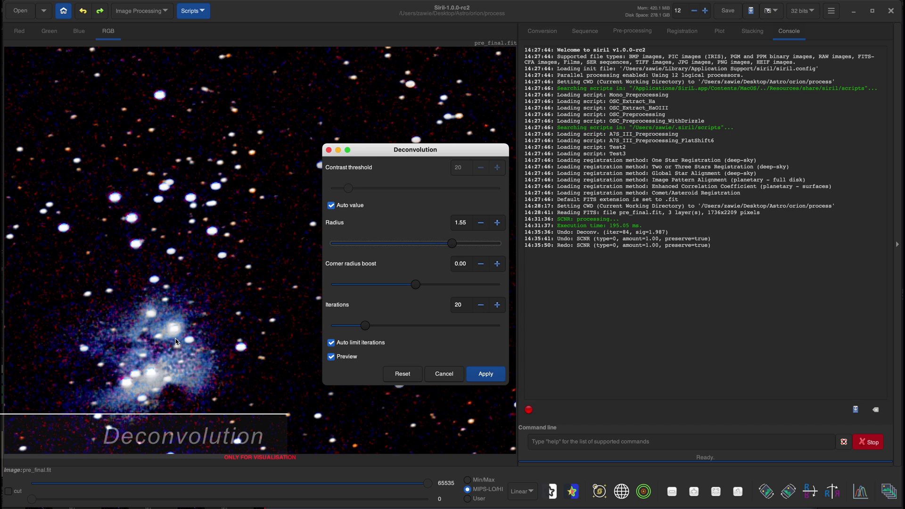
drag(452, 244, 424, 248)
drag(366, 326, 434, 328)
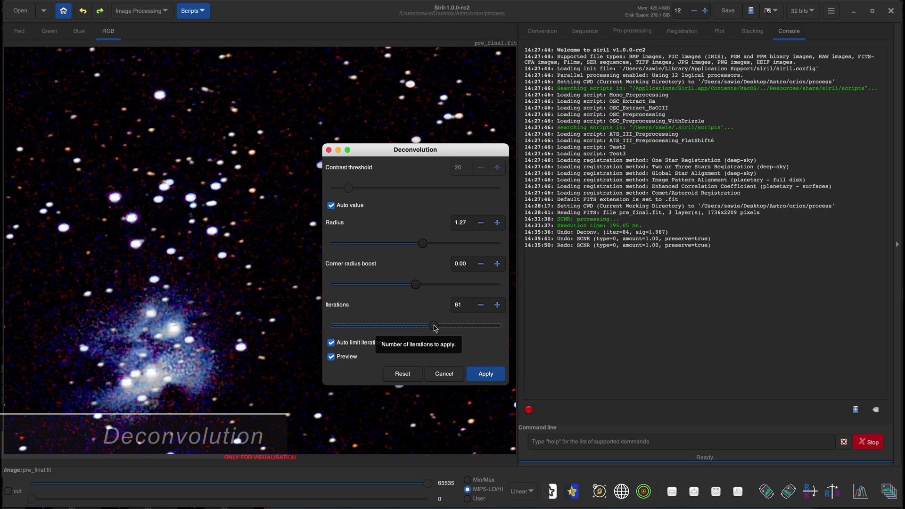
drag(435, 328, 449, 327)
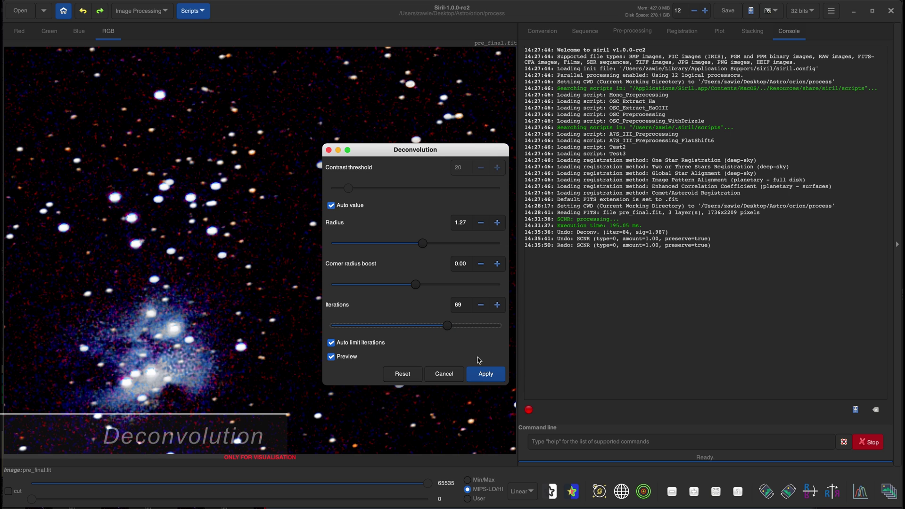
click(485, 374)
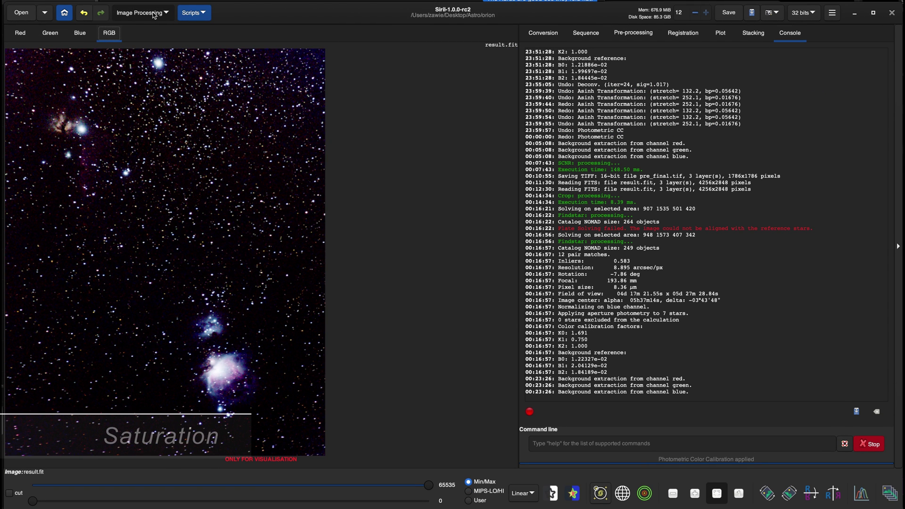
Increase the color saturation of the result image for the Global hue by an amount of 1.00 with a background factor of 2.00
click(154, 15)
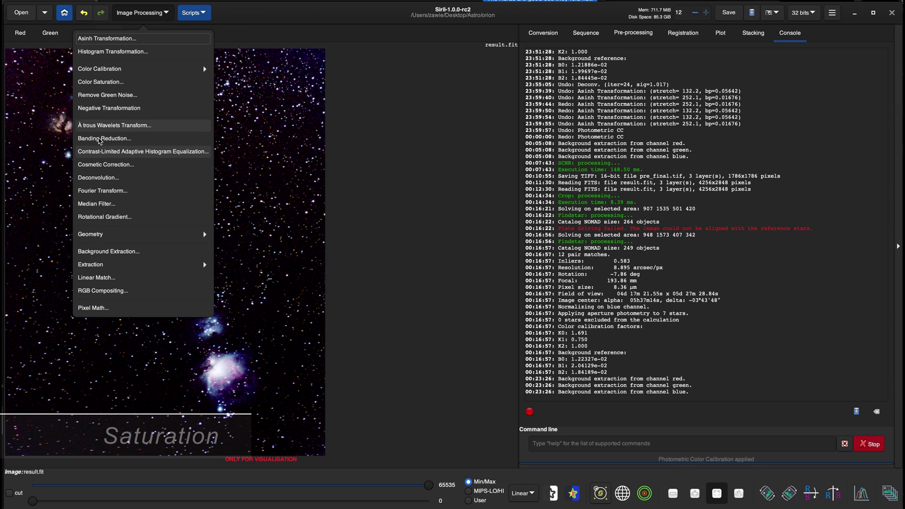
click(100, 83)
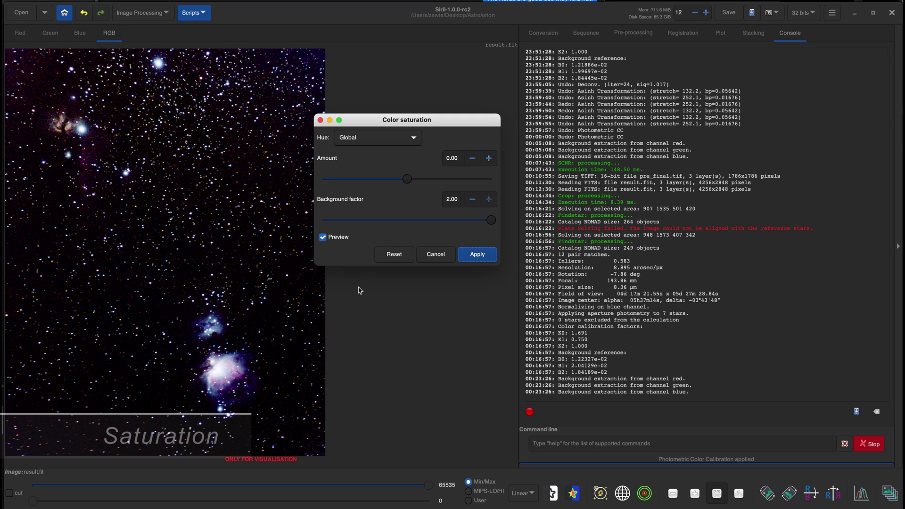
click(492, 220)
drag(410, 183, 503, 184)
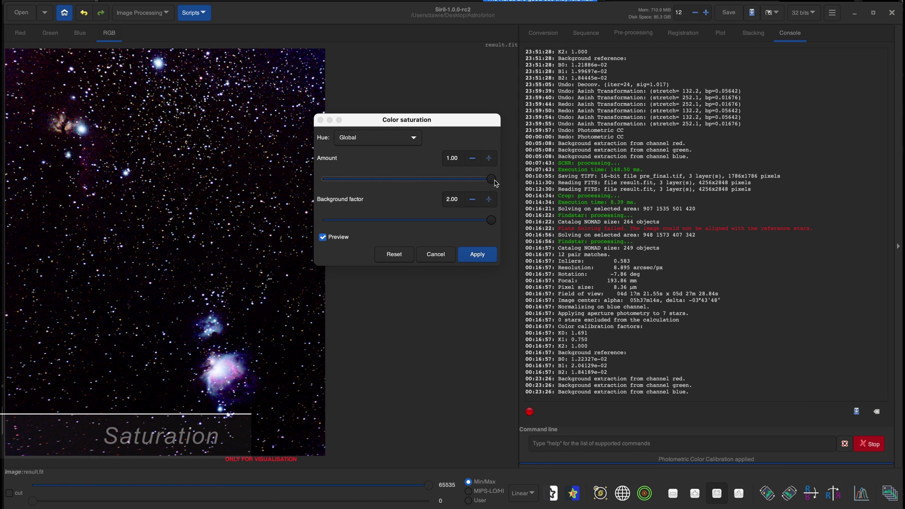
click(477, 257)
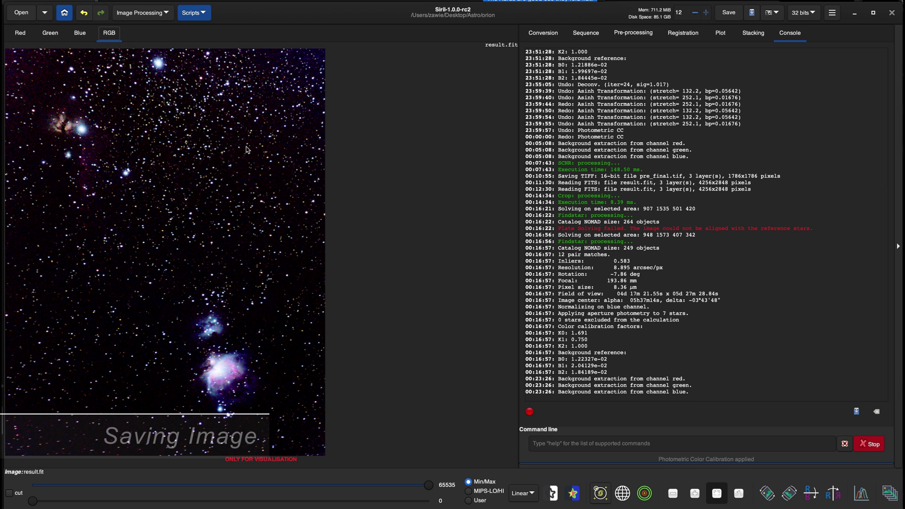
Save the RGB image as a 32-bit floating point FITS file named pre_final
right_click(228, 158)
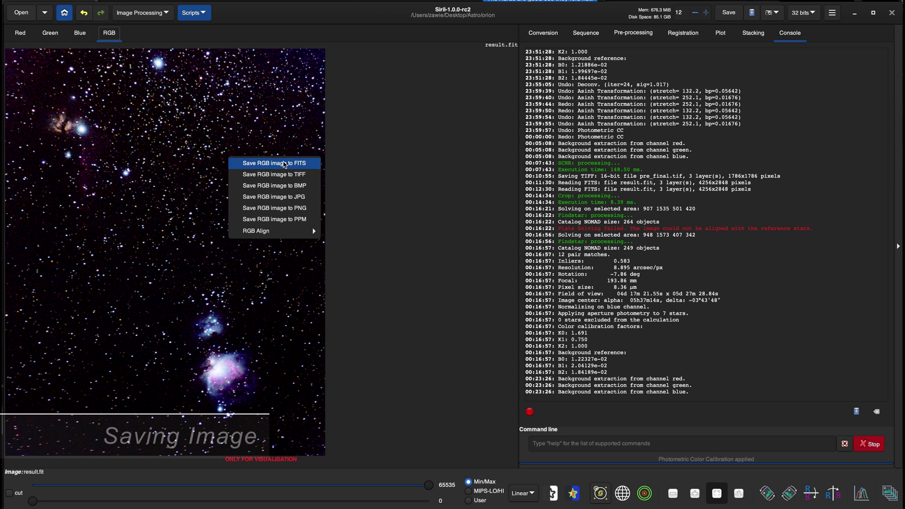
click(284, 164)
mouse_move(286, 160)
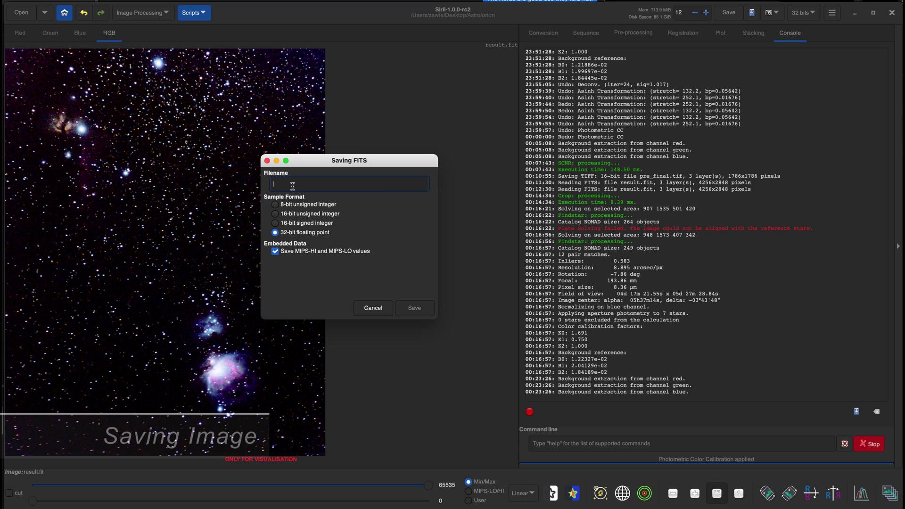
text(pre_final)
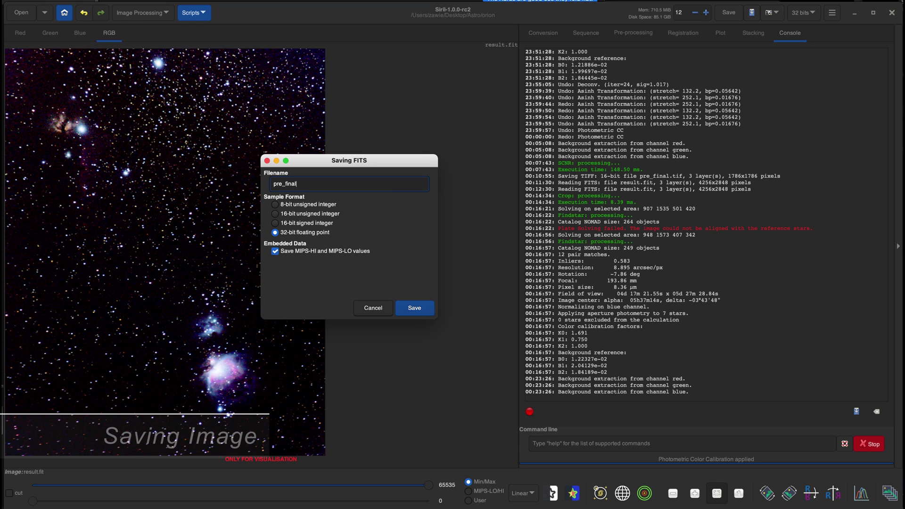
click(415, 308)
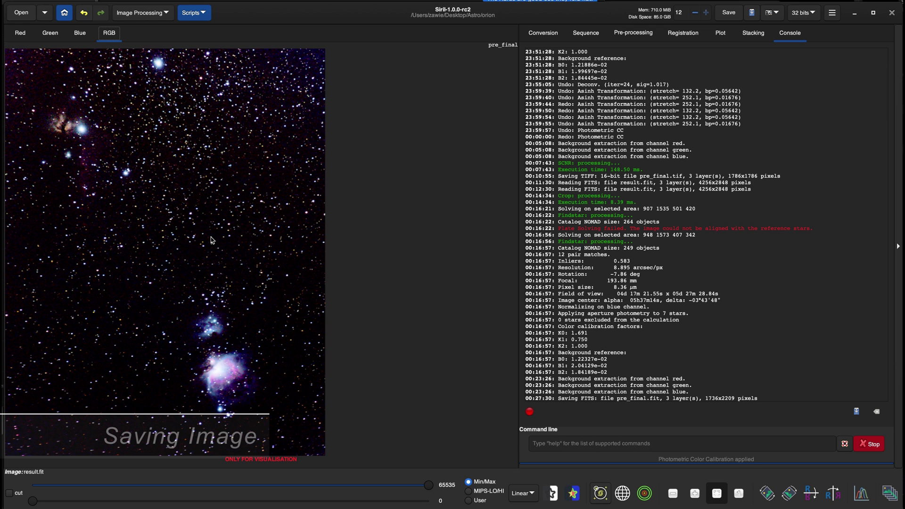
Save the RGB image as an uncompressed 16-bit unsigned integer TIFF file named pre_final
right_click(210, 240)
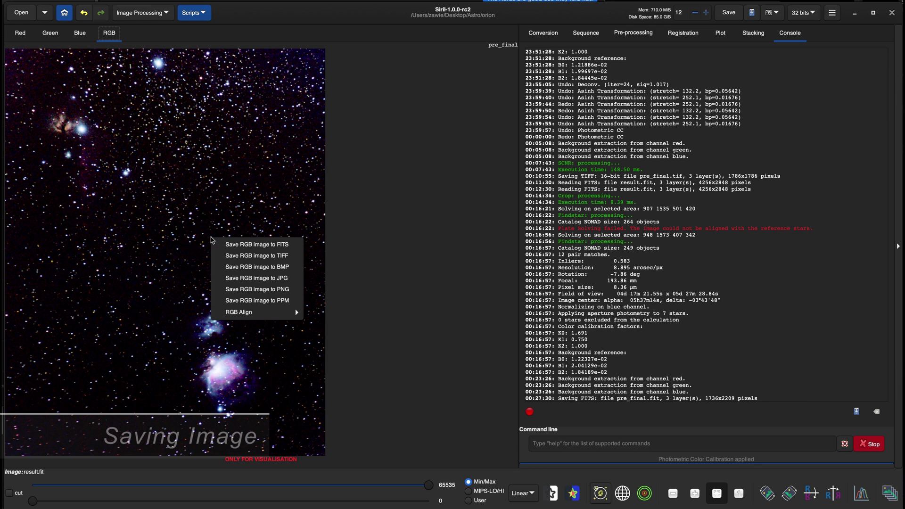
click(230, 257)
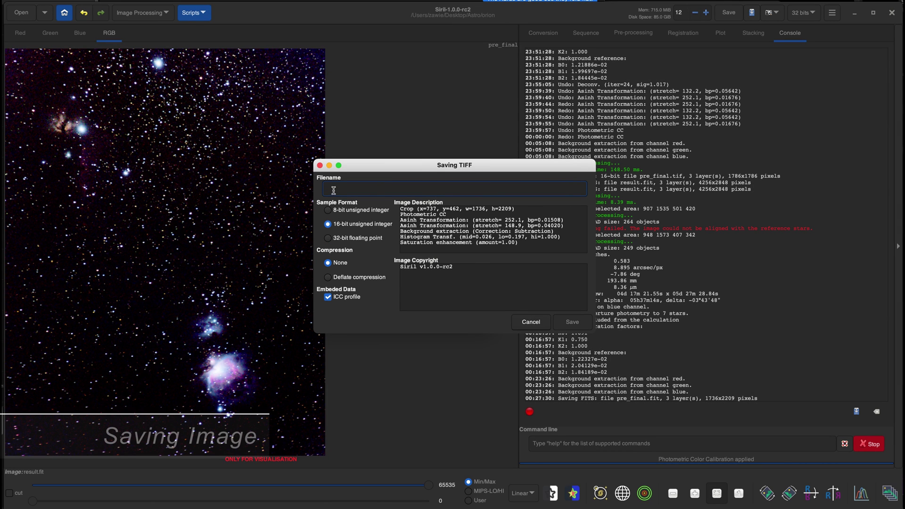
text(pre_final)
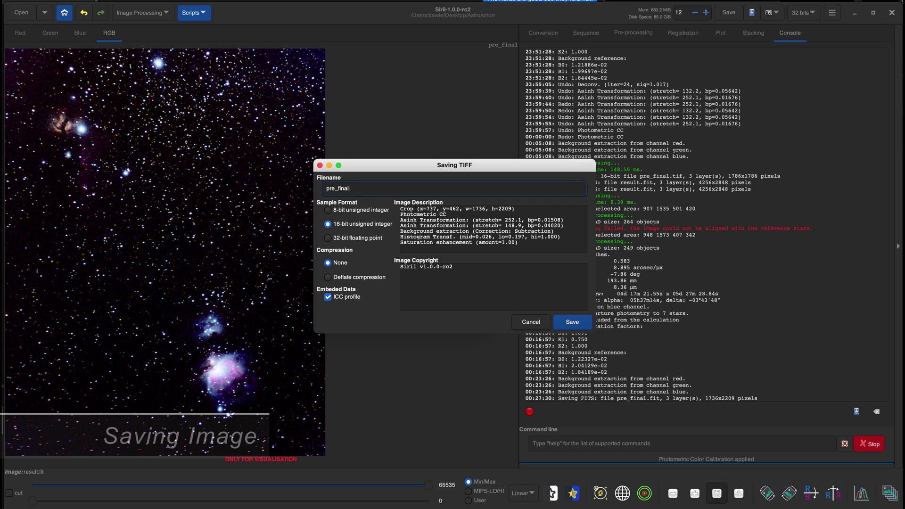